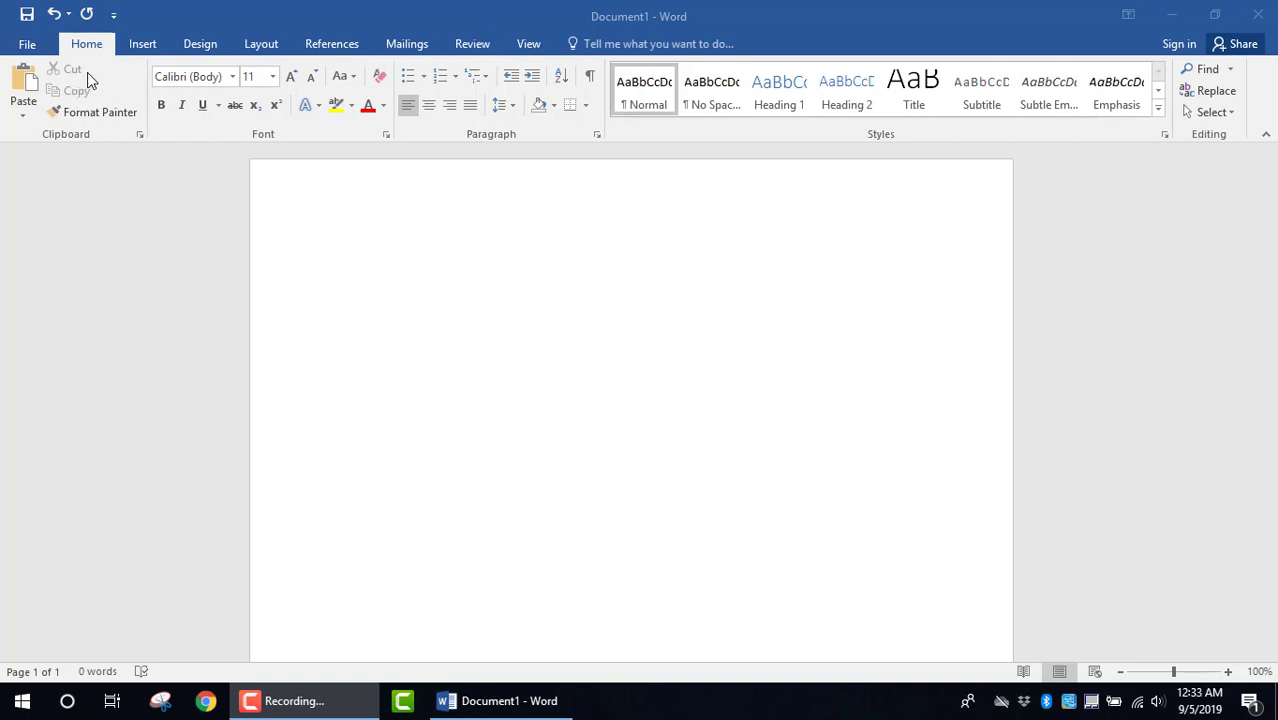
Look through the File, Insert and Home tabs, then show the Layout tab's margin, orientation and column commands
click(30, 44)
click(42, 41)
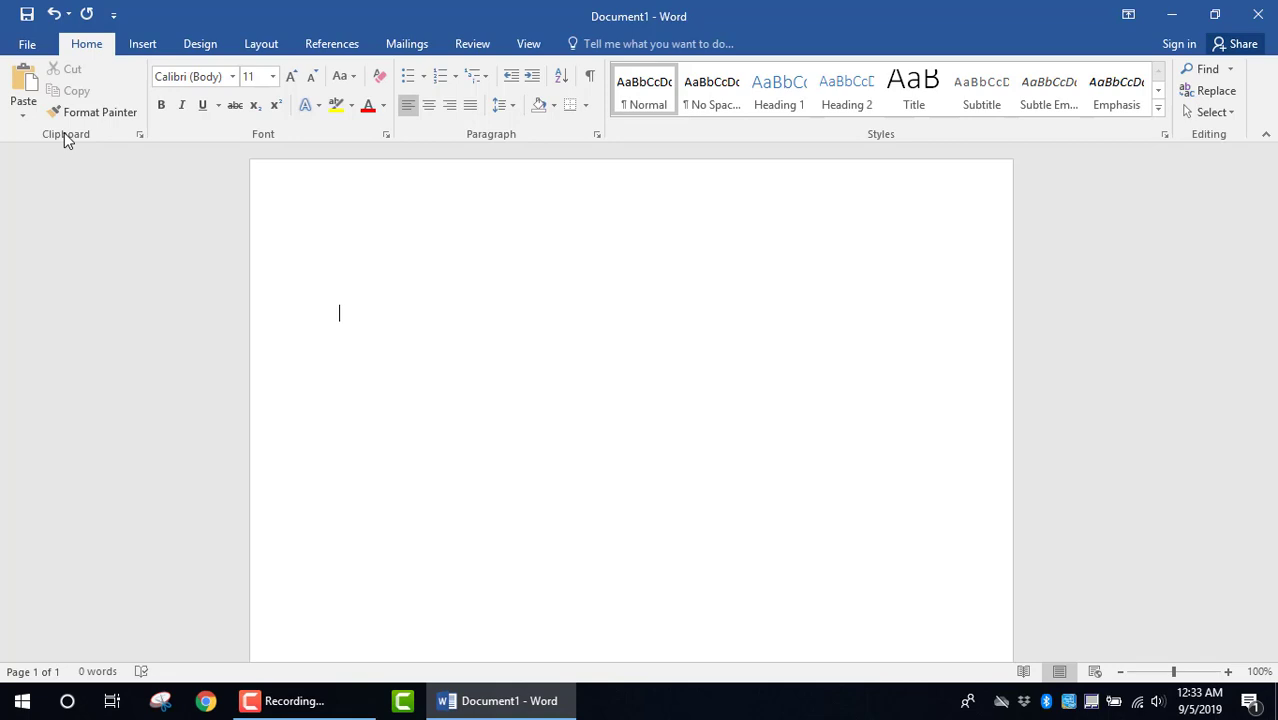
click(134, 46)
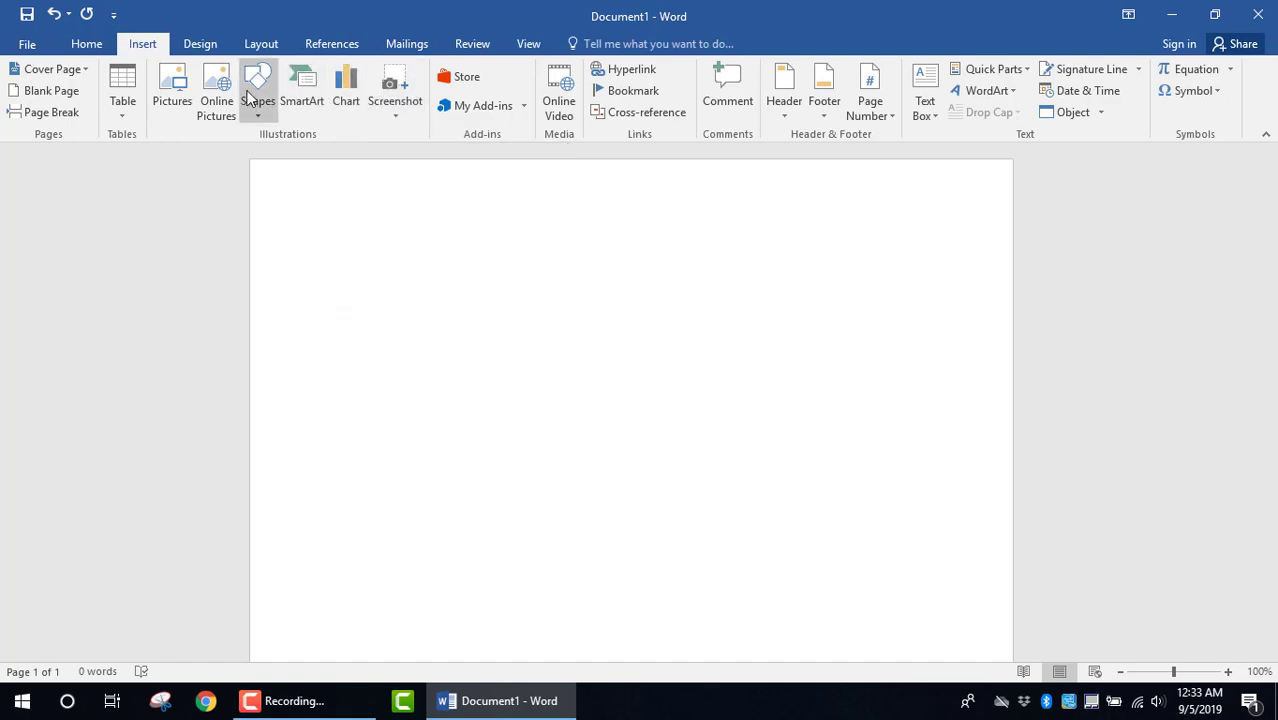
click(85, 48)
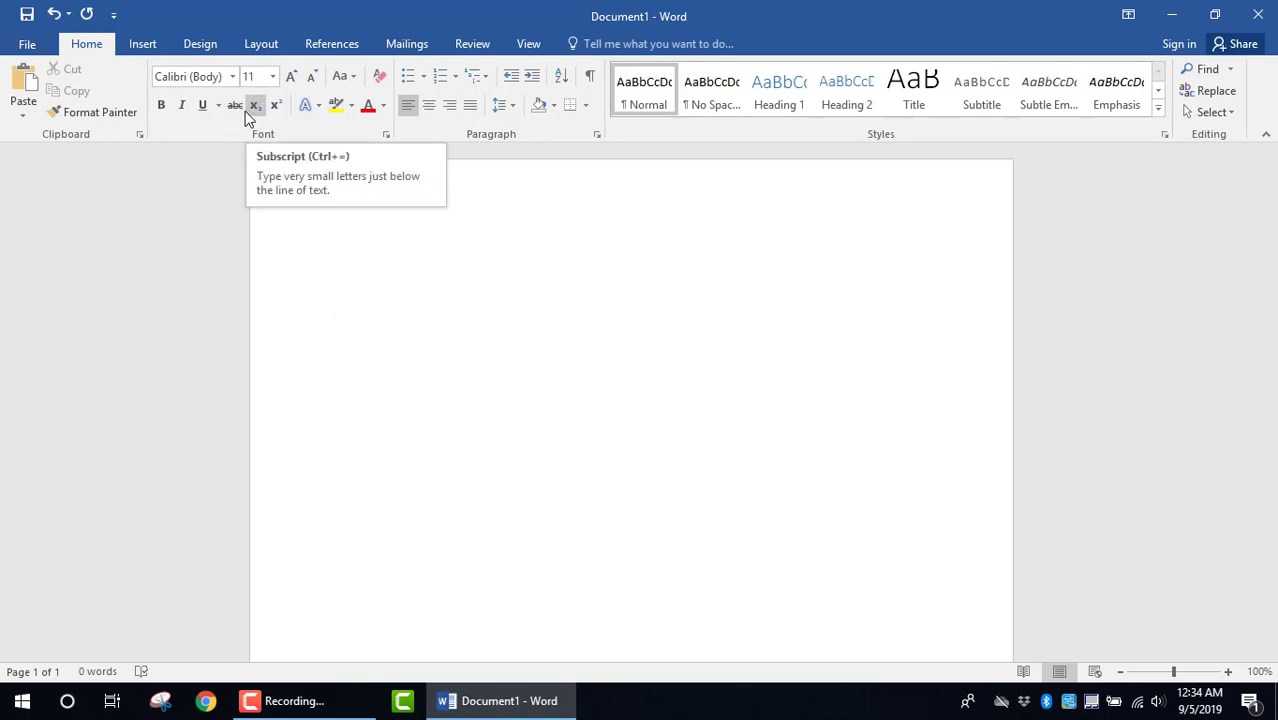
click(257, 43)
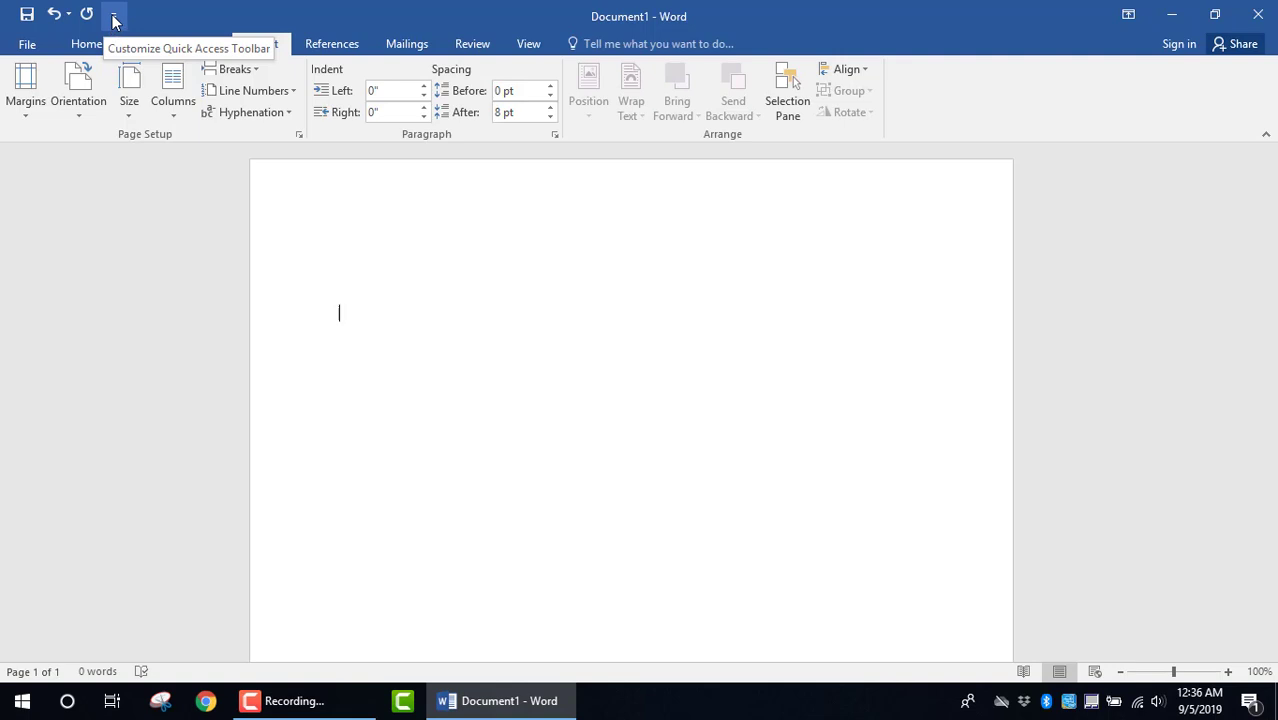
Add Quick Print to the Quick Access Toolbar, then return to the Home formatting commands
click(114, 16)
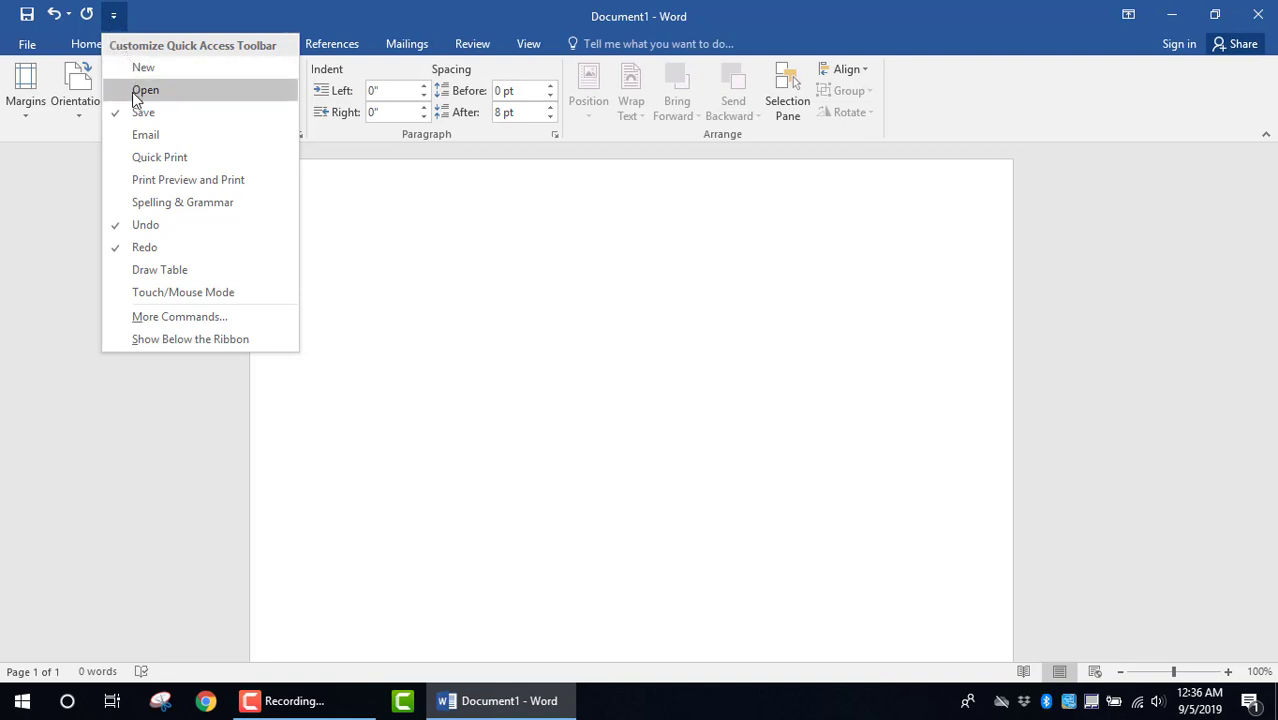
click(146, 160)
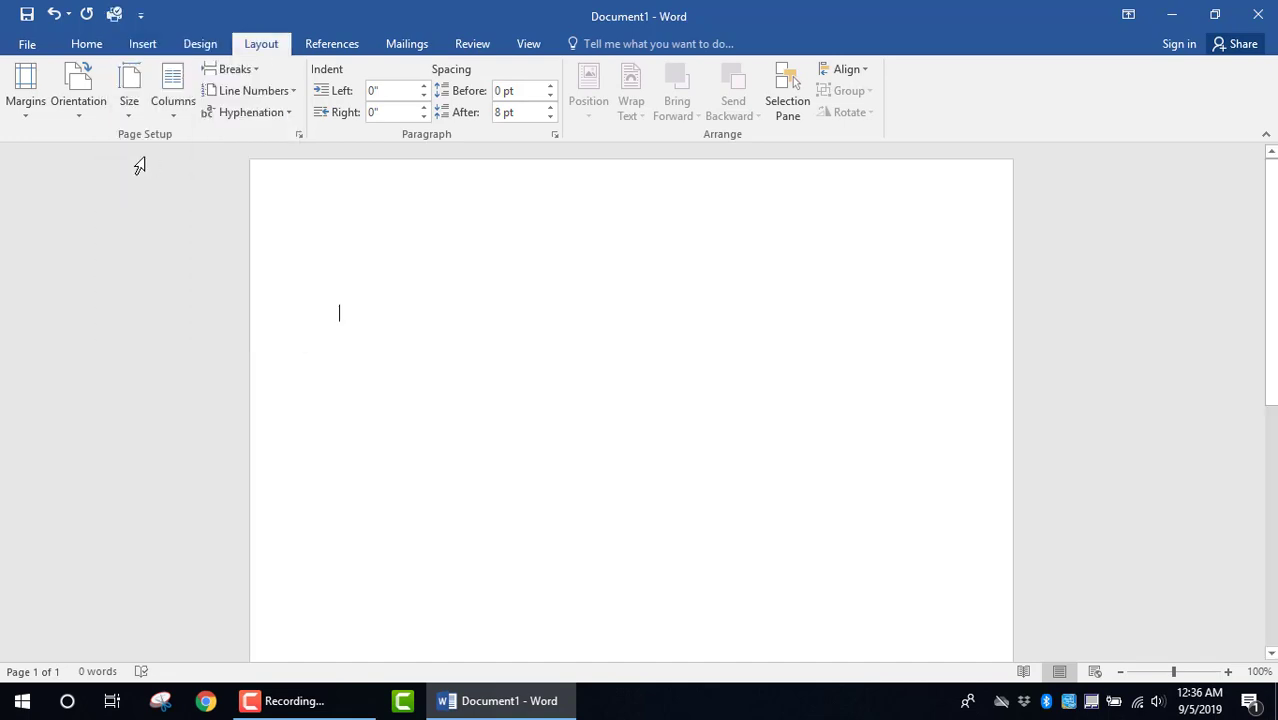
click(82, 47)
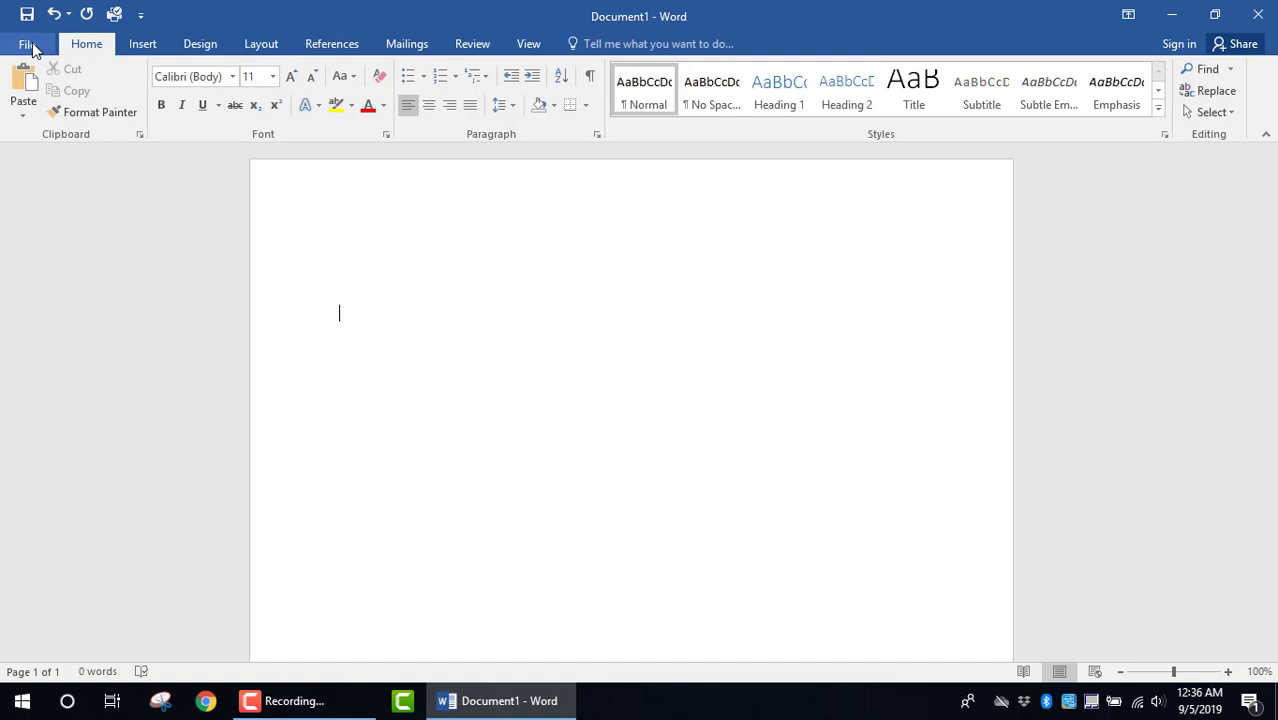
click(28, 45)
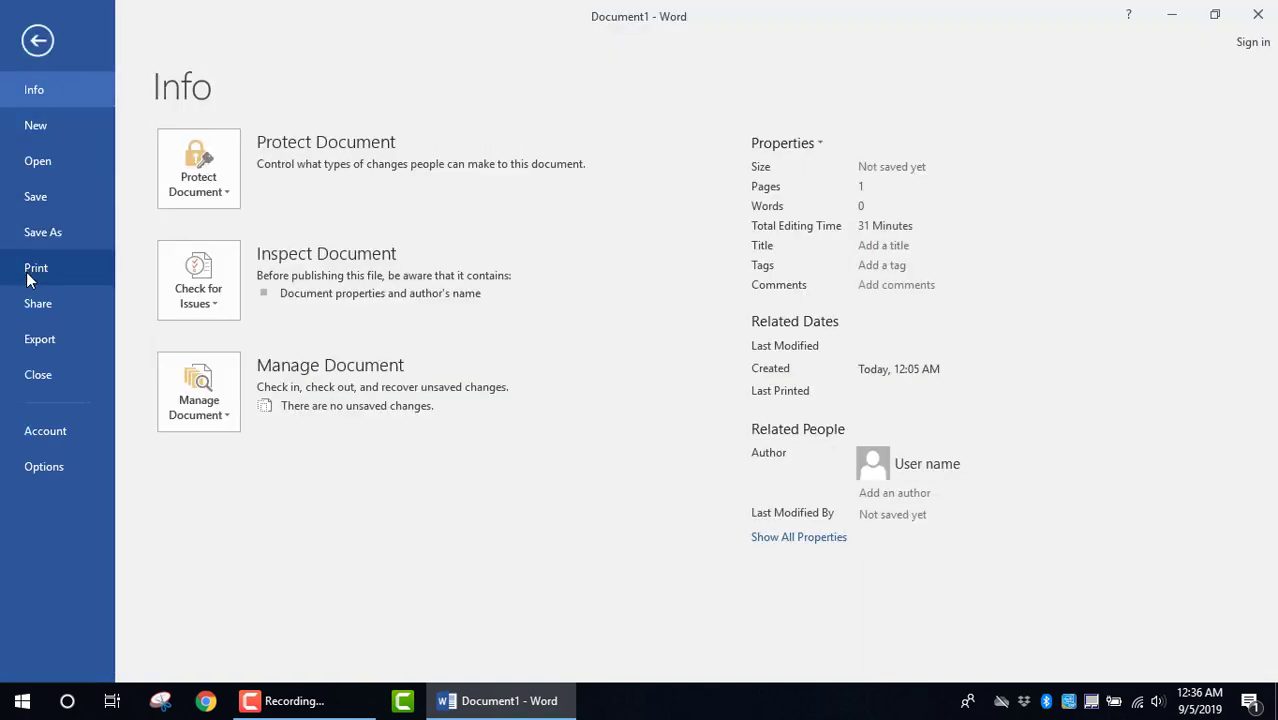
click(36, 44)
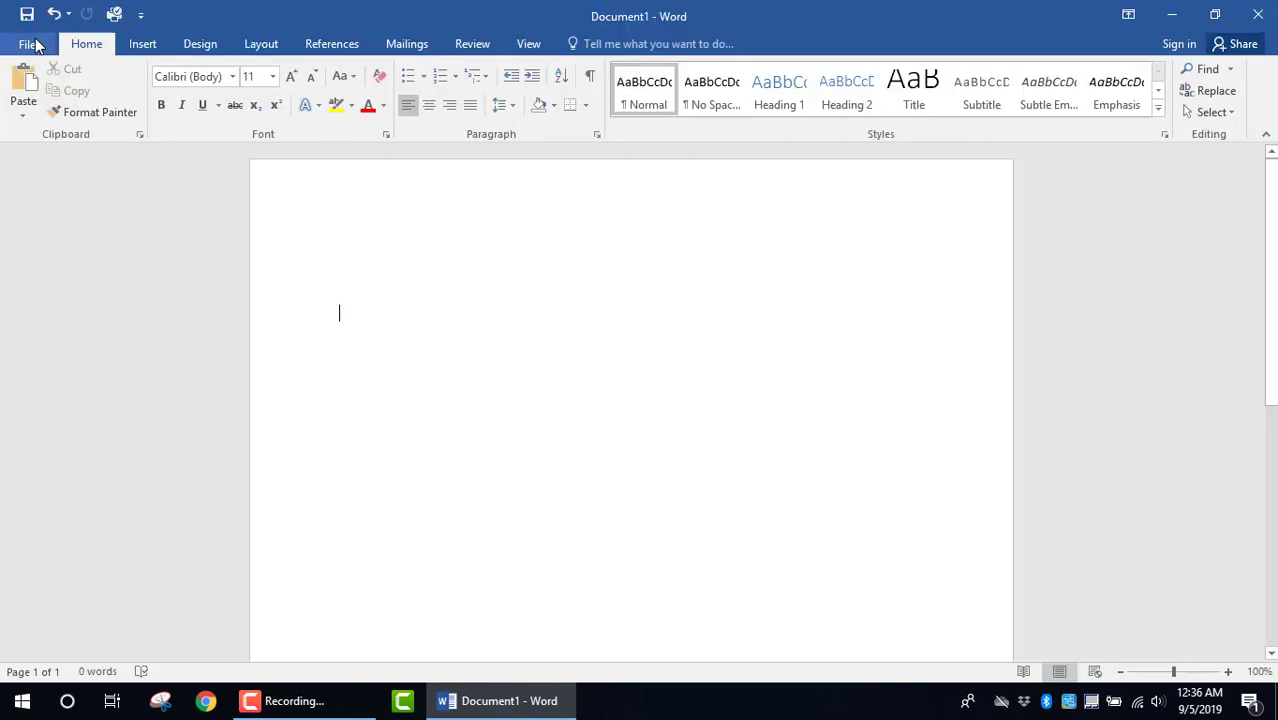
click(80, 112)
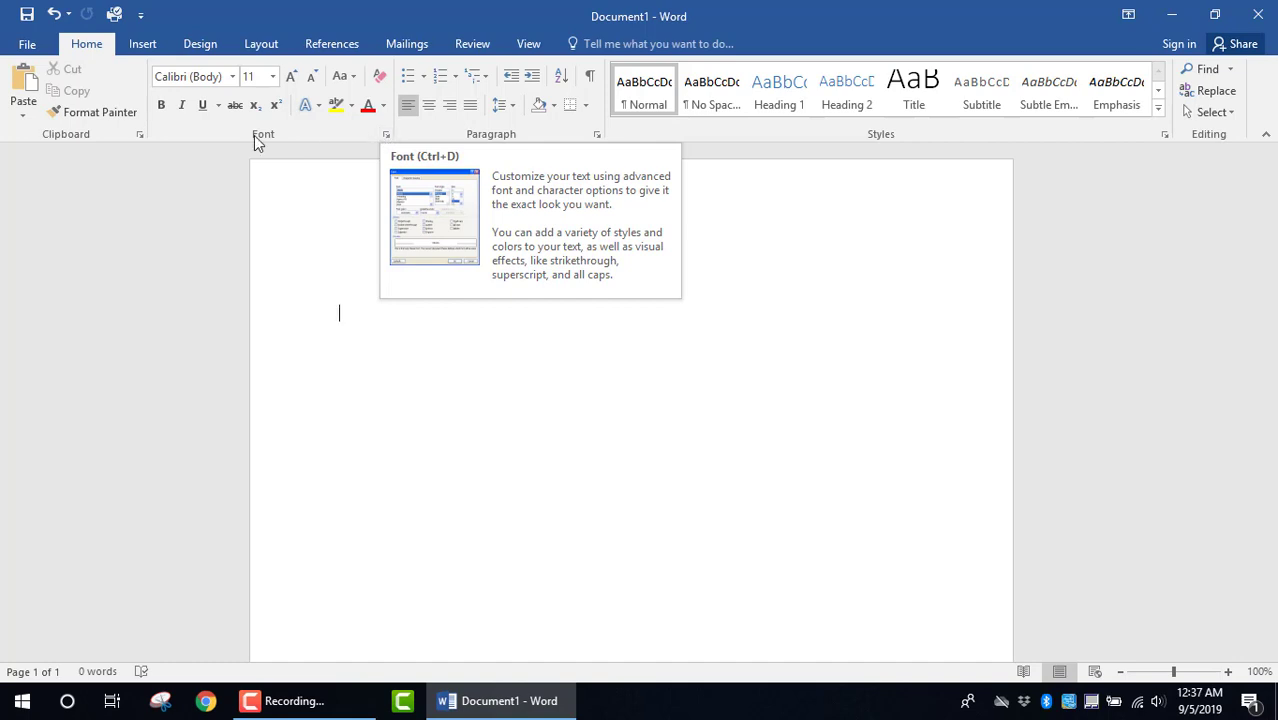
click(385, 136)
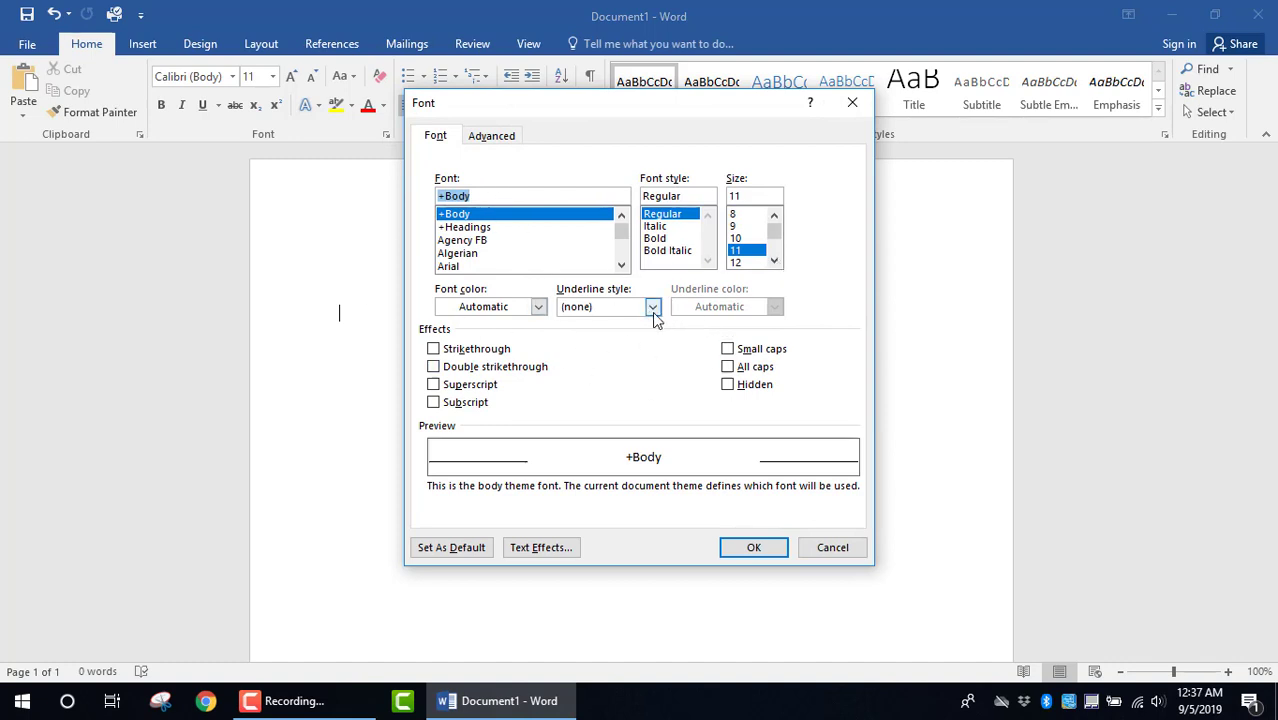
click(755, 548)
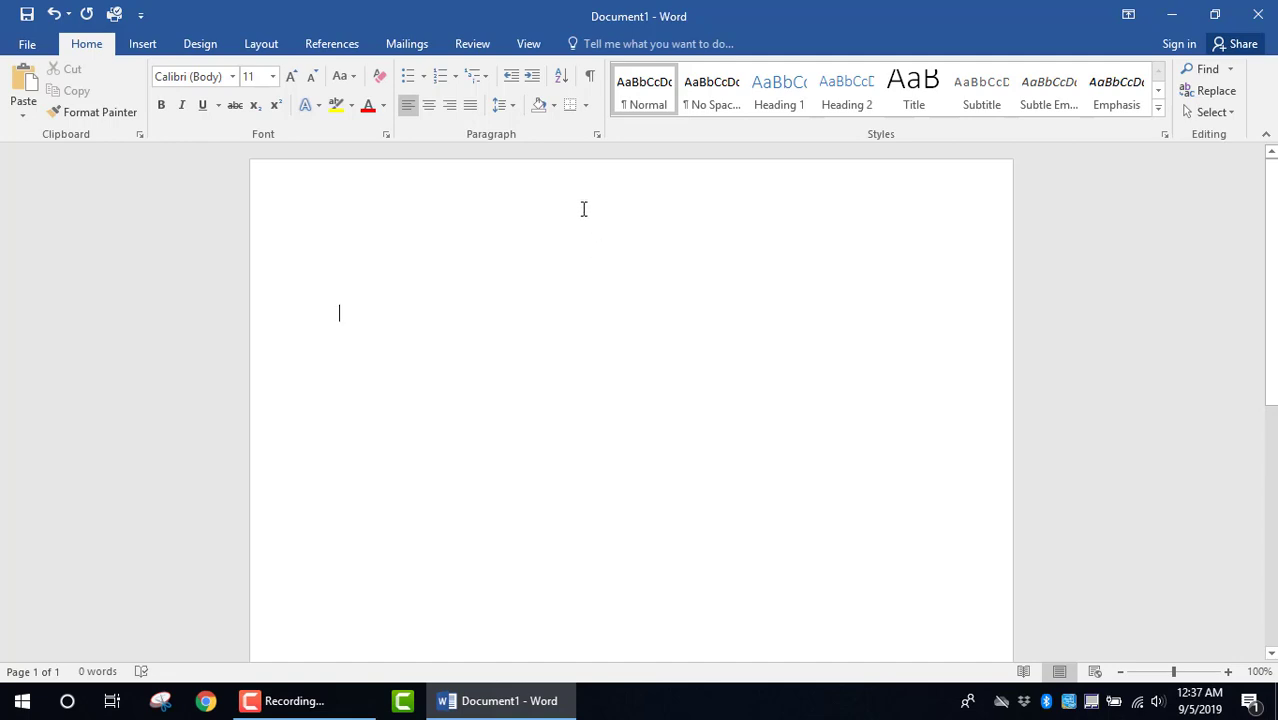
click(596, 135)
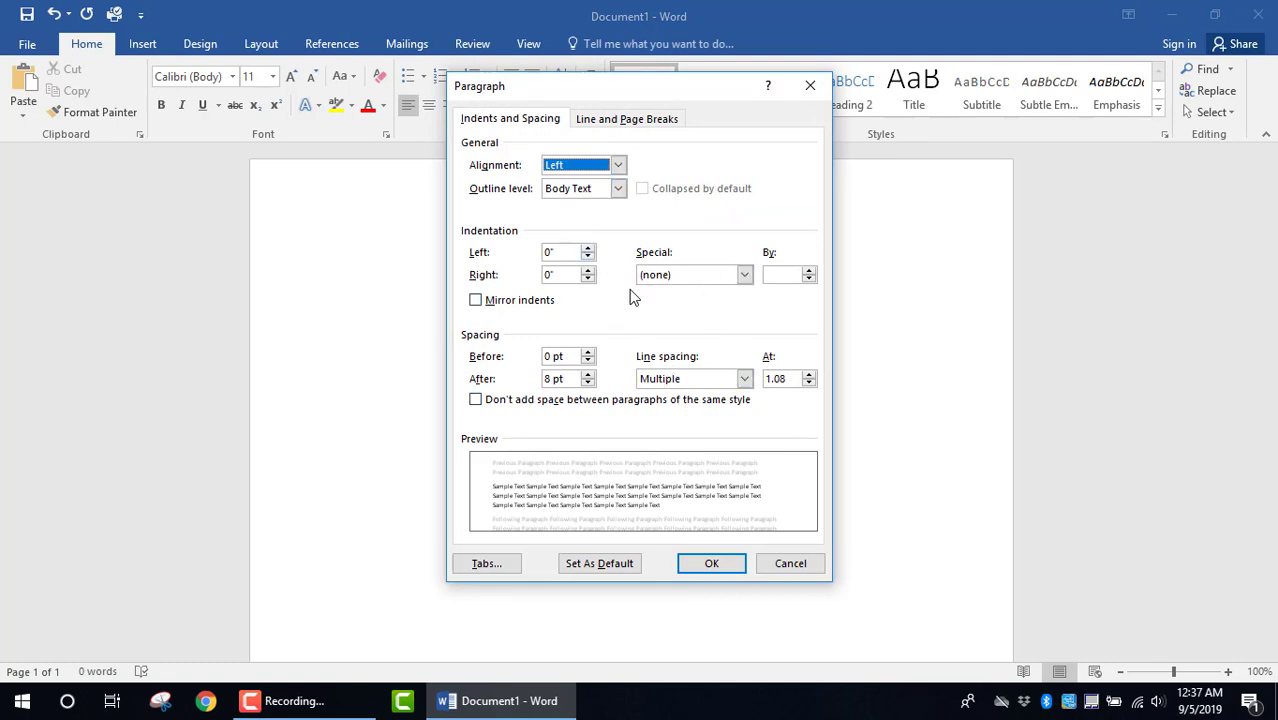
click(652, 120)
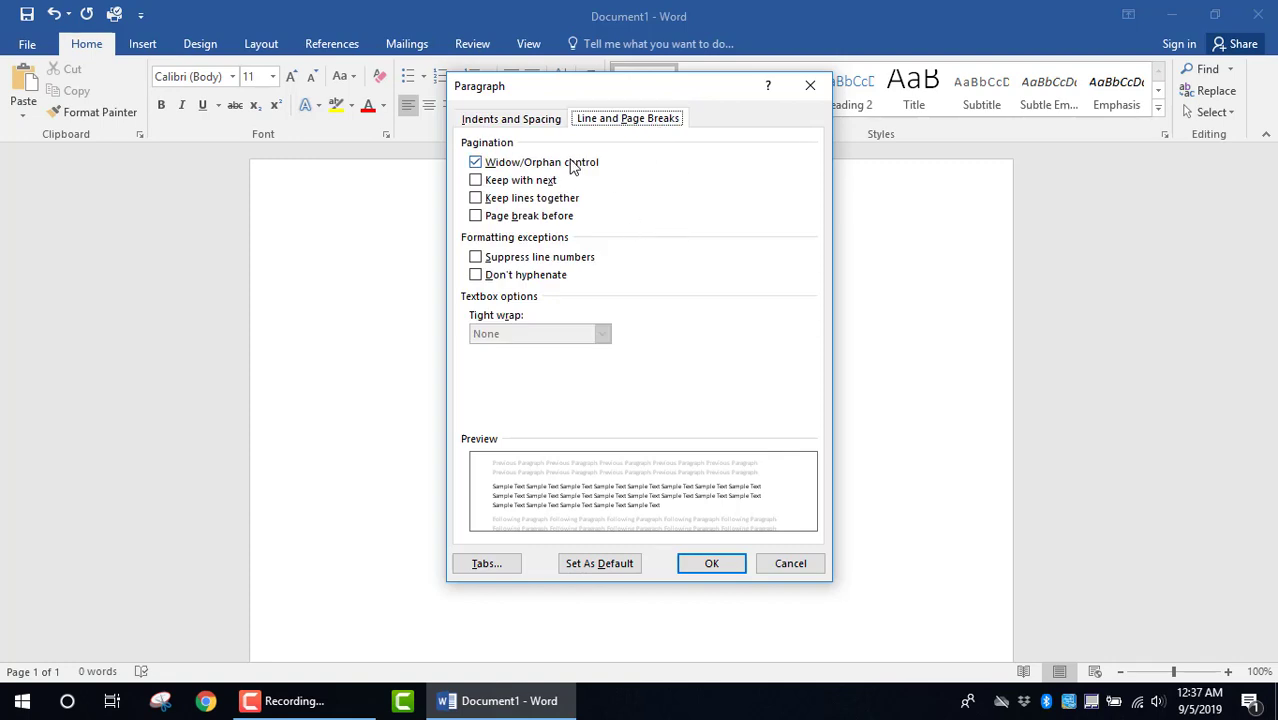
click(810, 85)
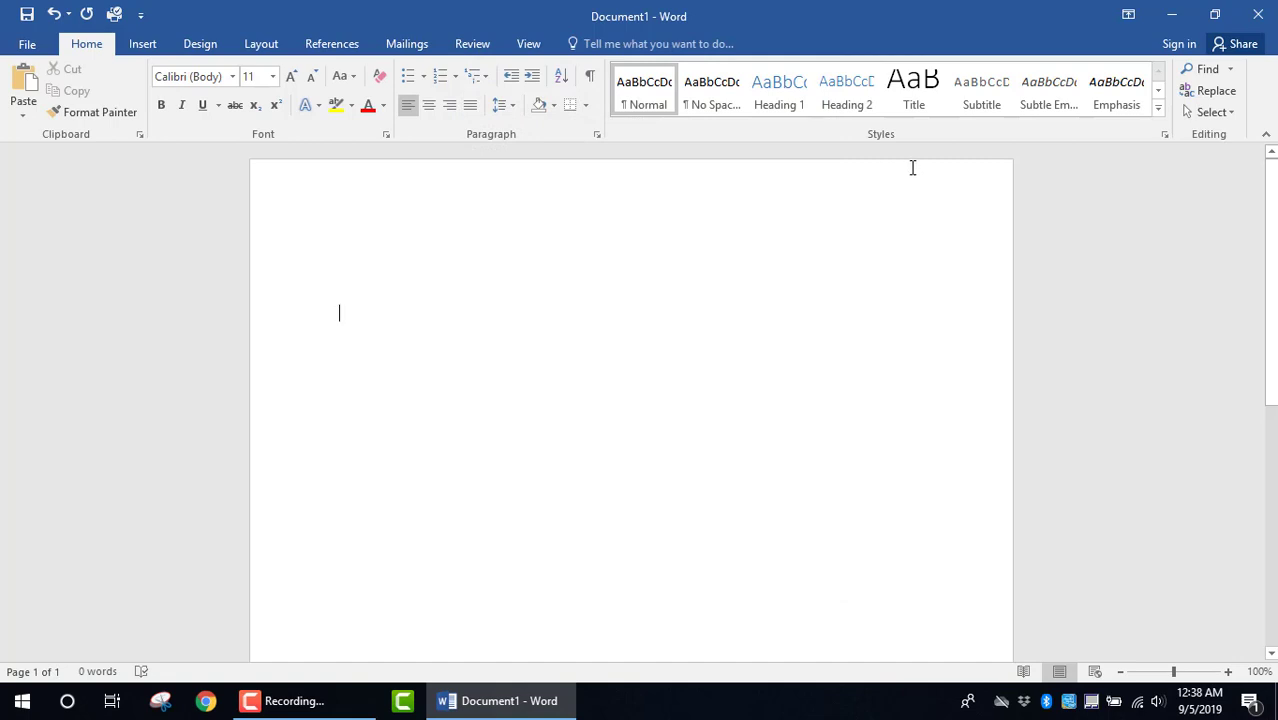
click(1164, 135)
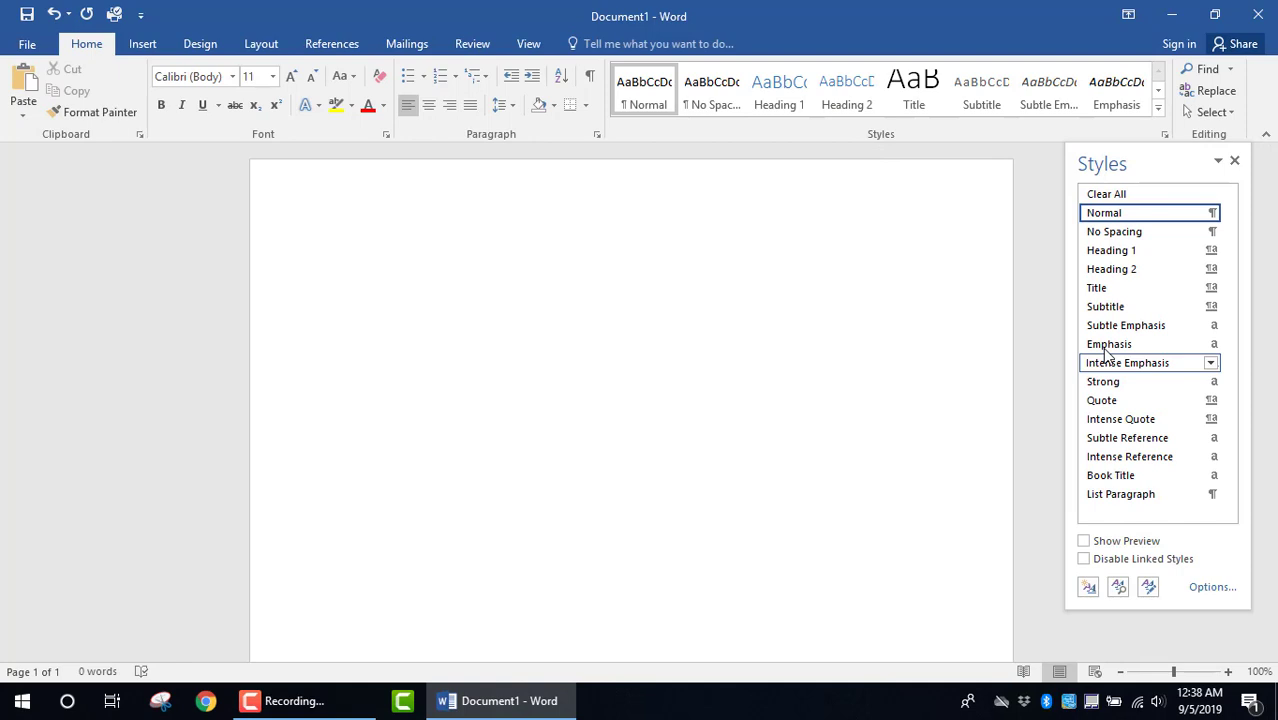
click(1234, 161)
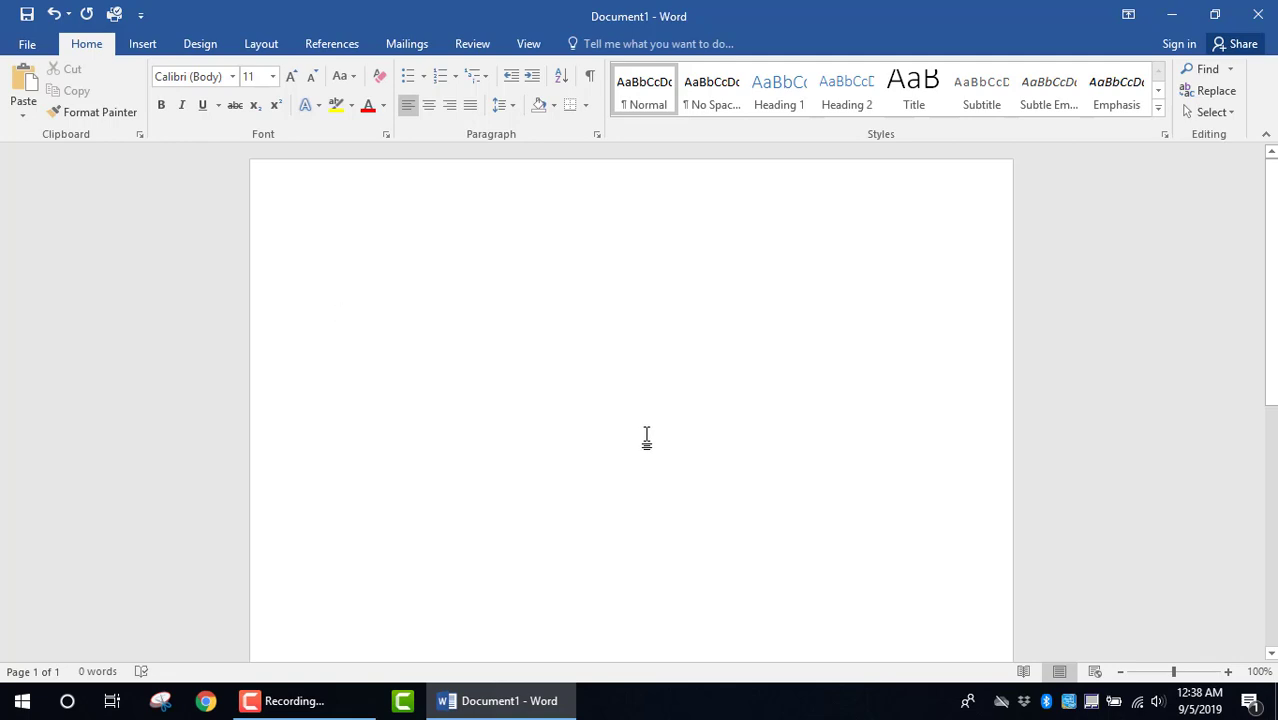
Type placeholder lines such as 'Ljll;j jjojojpoj' and ';kk;',' on separate lines
text(Ljll;j )
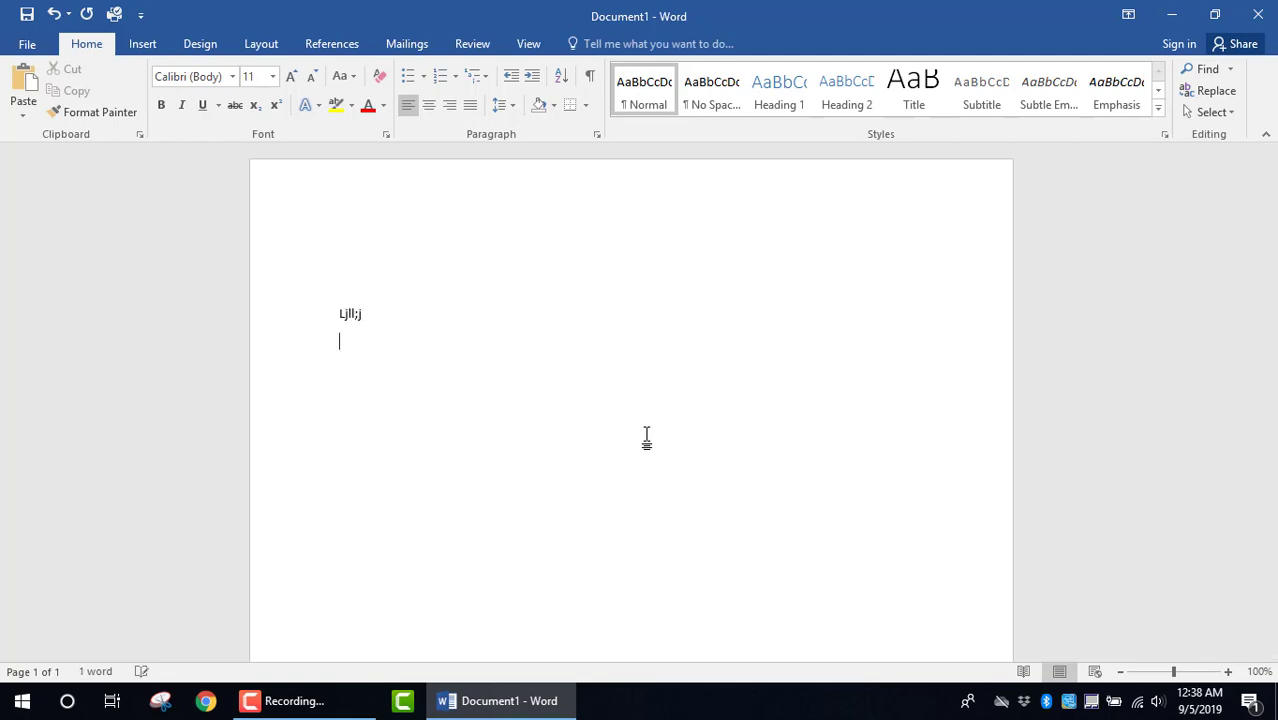
text(jjojojpoj)
key(Return)
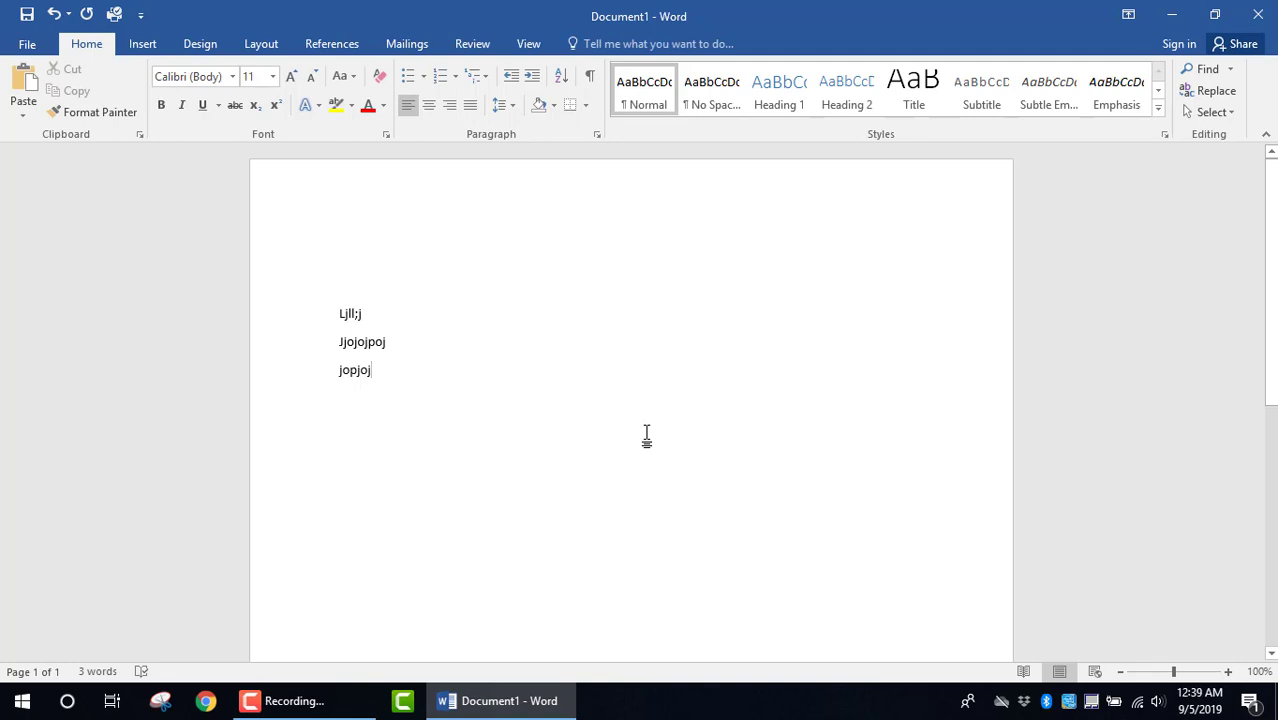
key(Return)
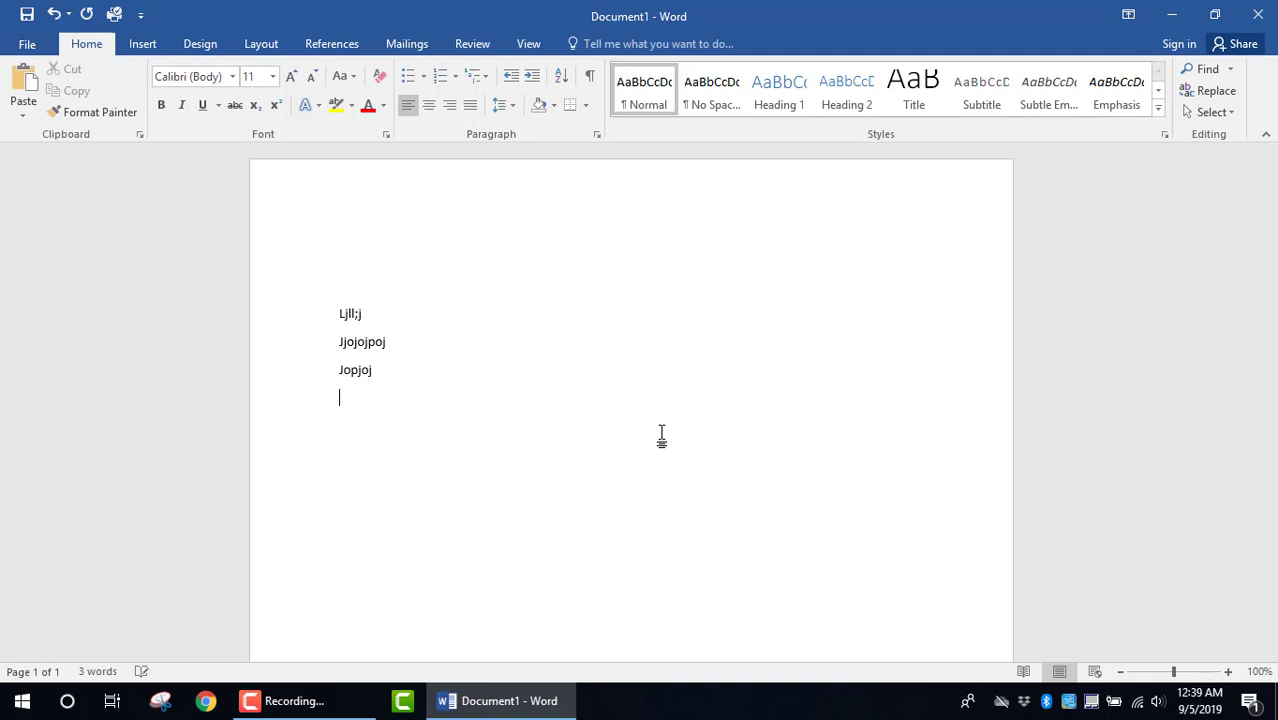
text(;kk;')
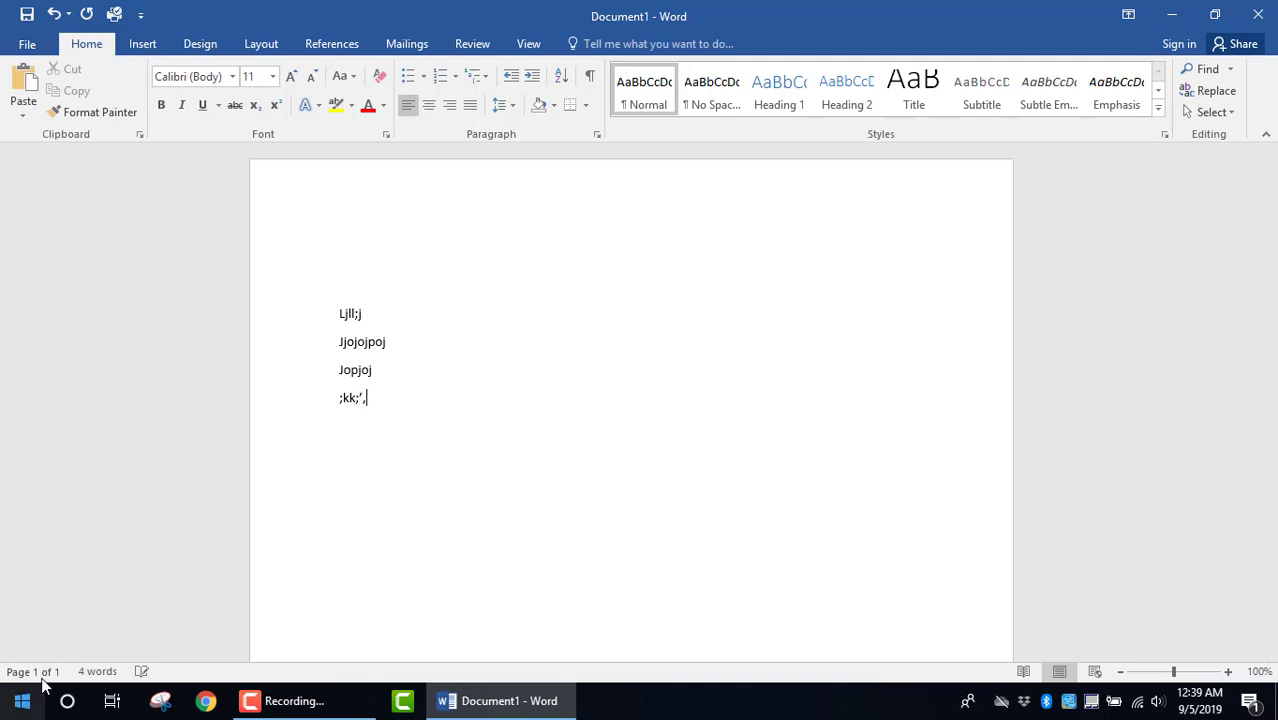
text(,)
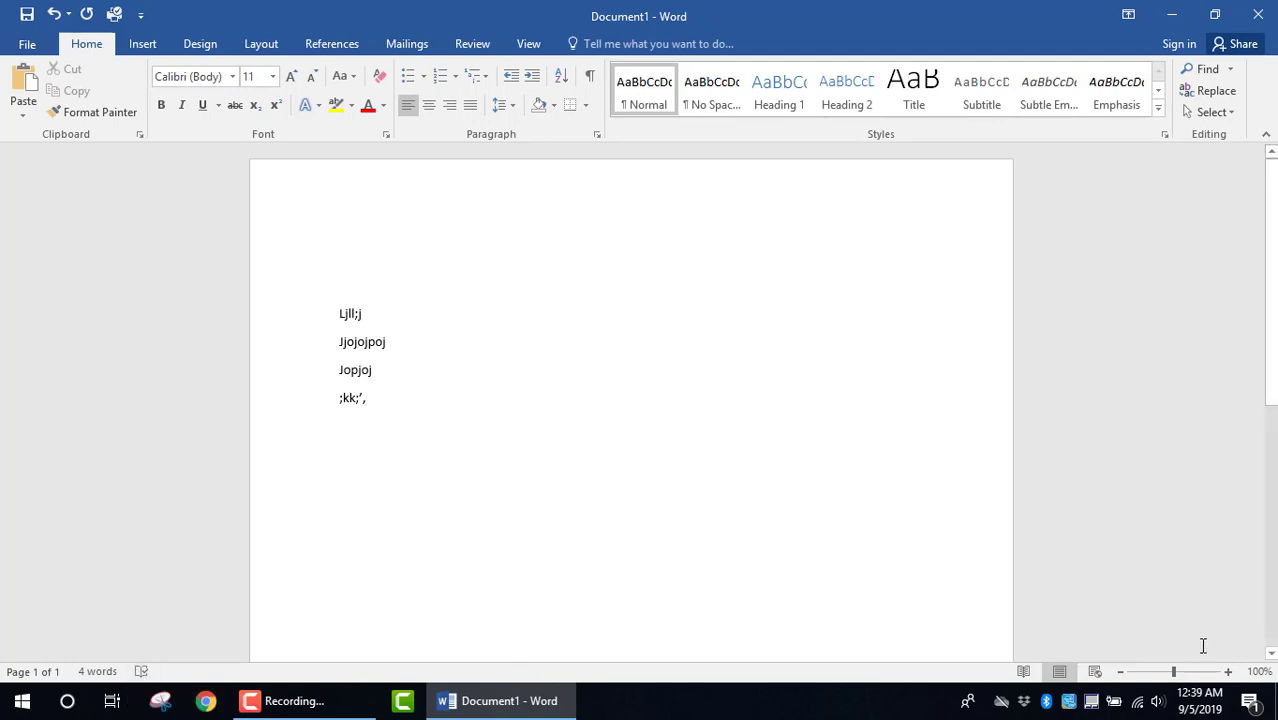
mouse_move(1174, 675)
mouse_down()
mouse_move(1150, 677)
mouse_move(1177, 677)
mouse_up()
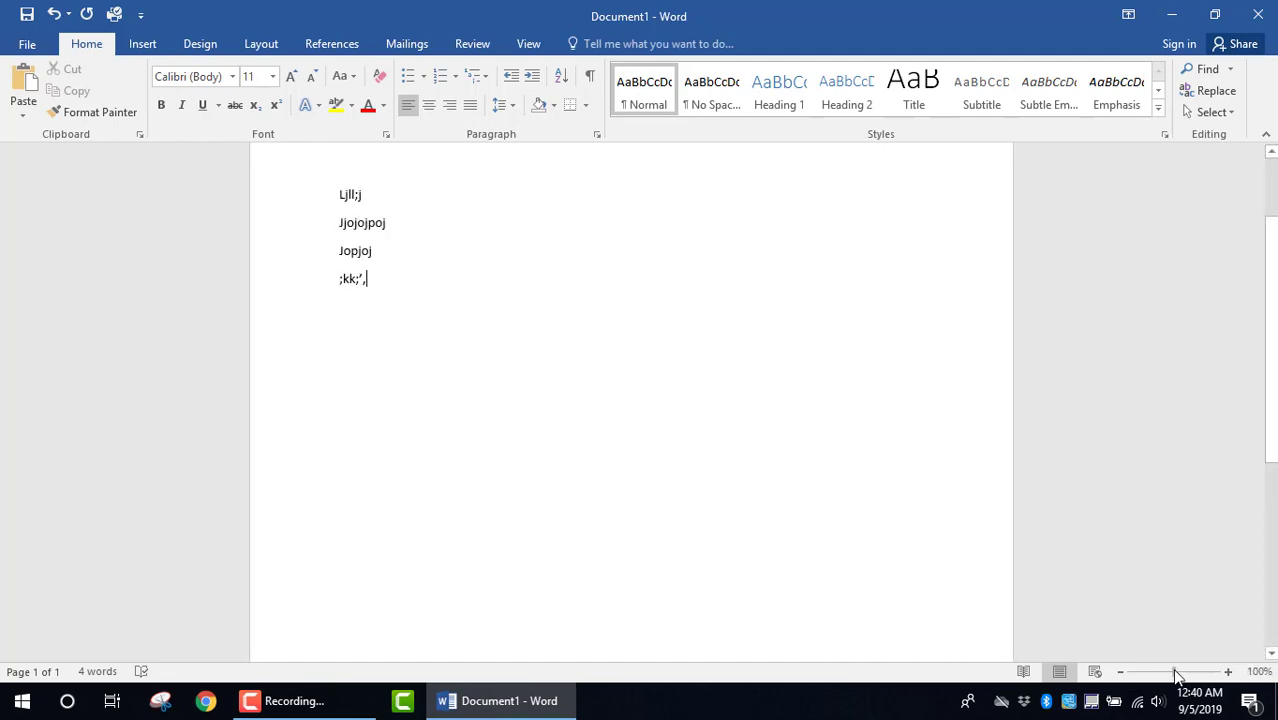
Enable the Caps Lock indicator on the status bar and test it by toggling Caps Lock on and off
right_click(464, 671)
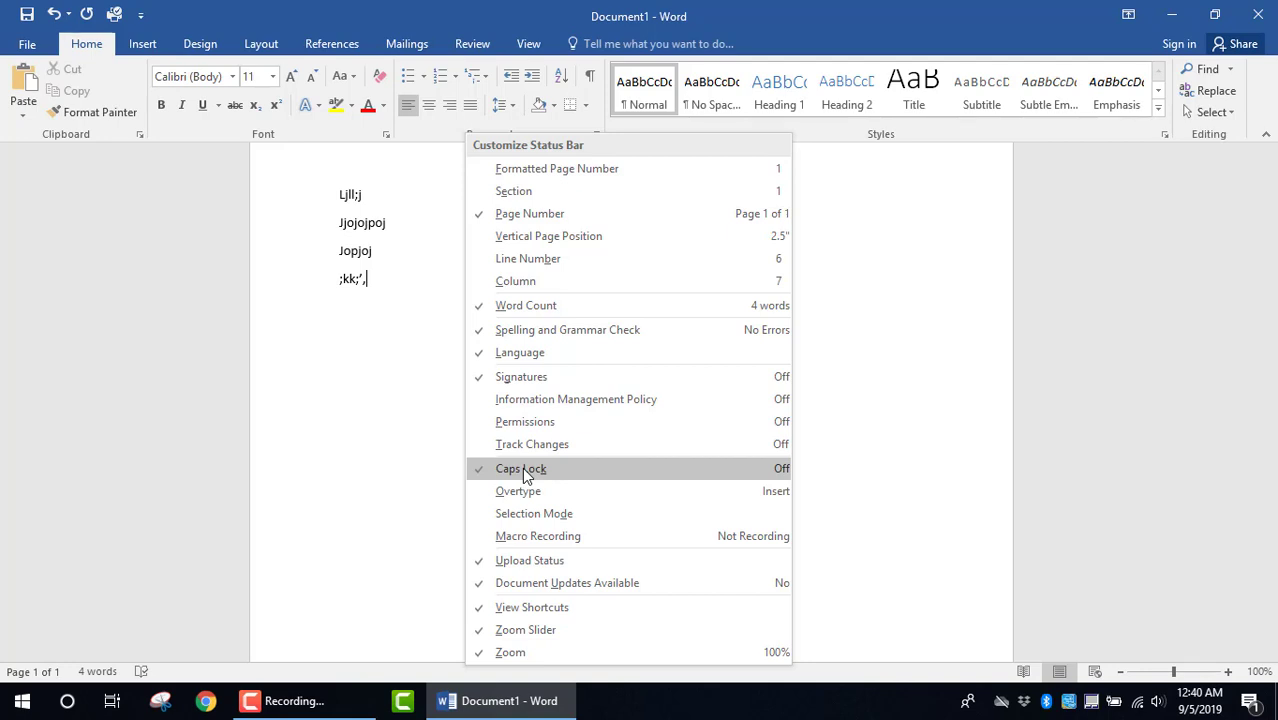
click(833, 683)
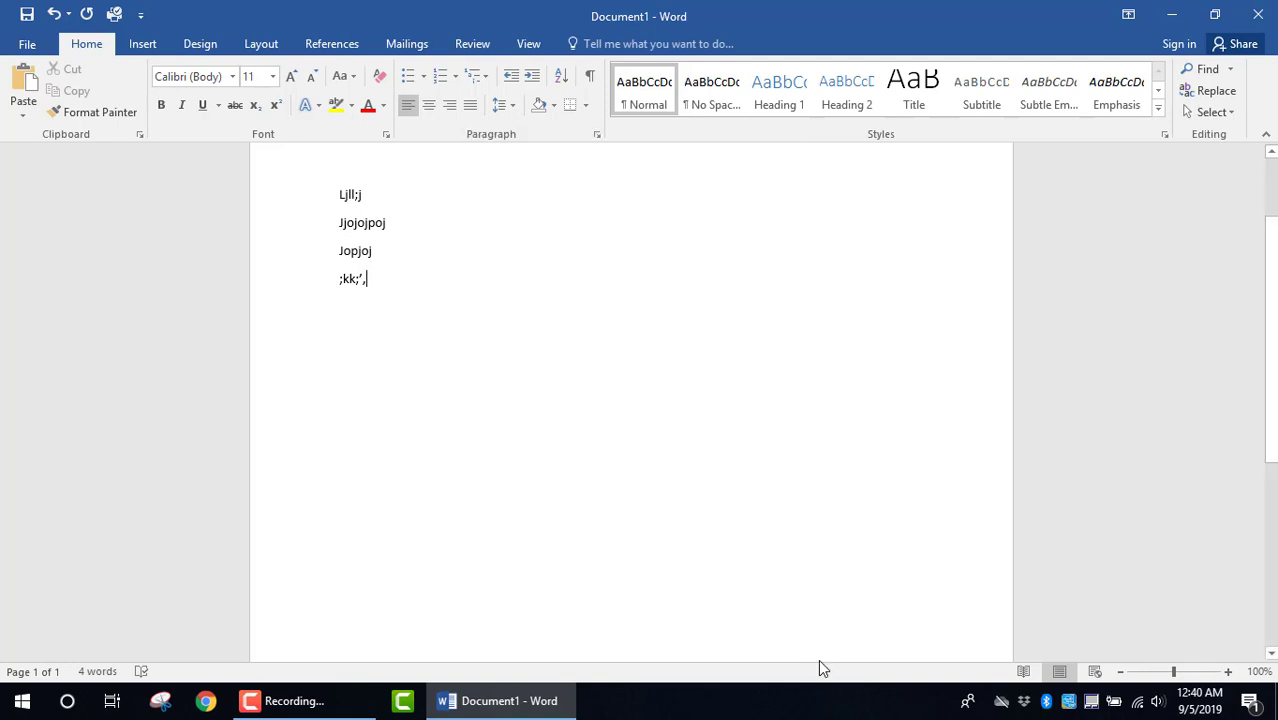
key(Caps_Lock)
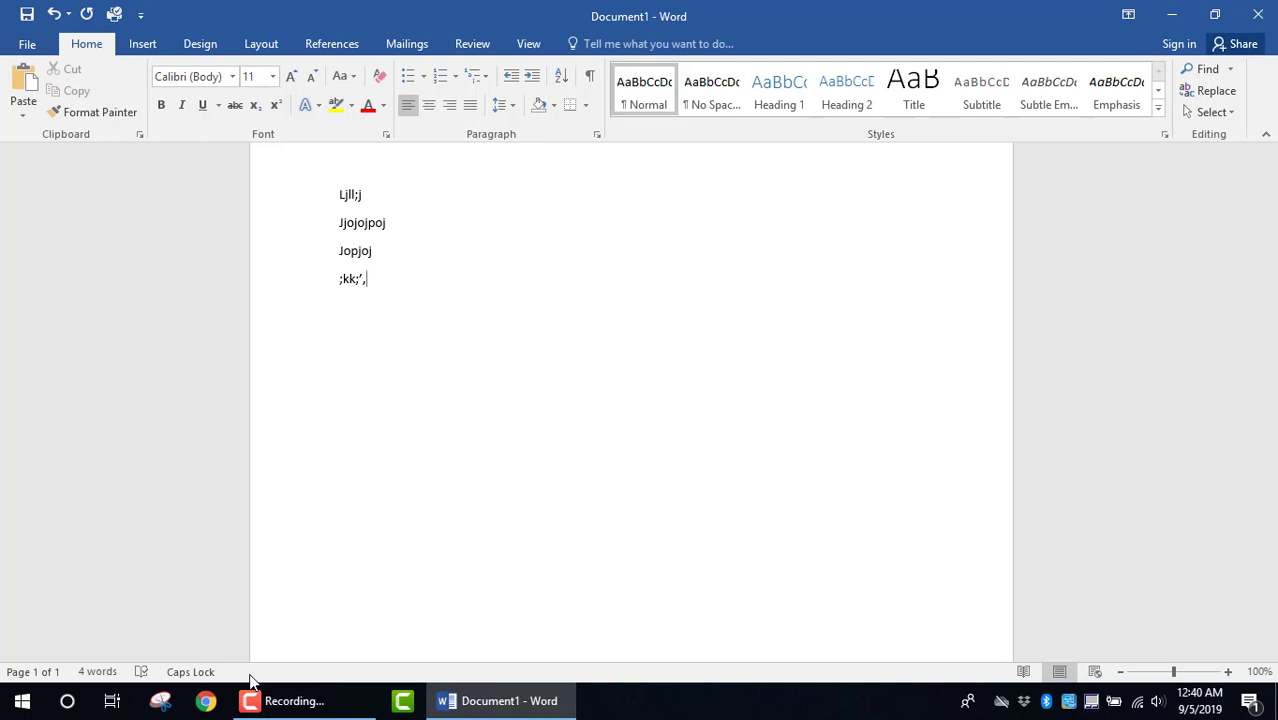
key(Caps_Lock)
right_click(777, 676)
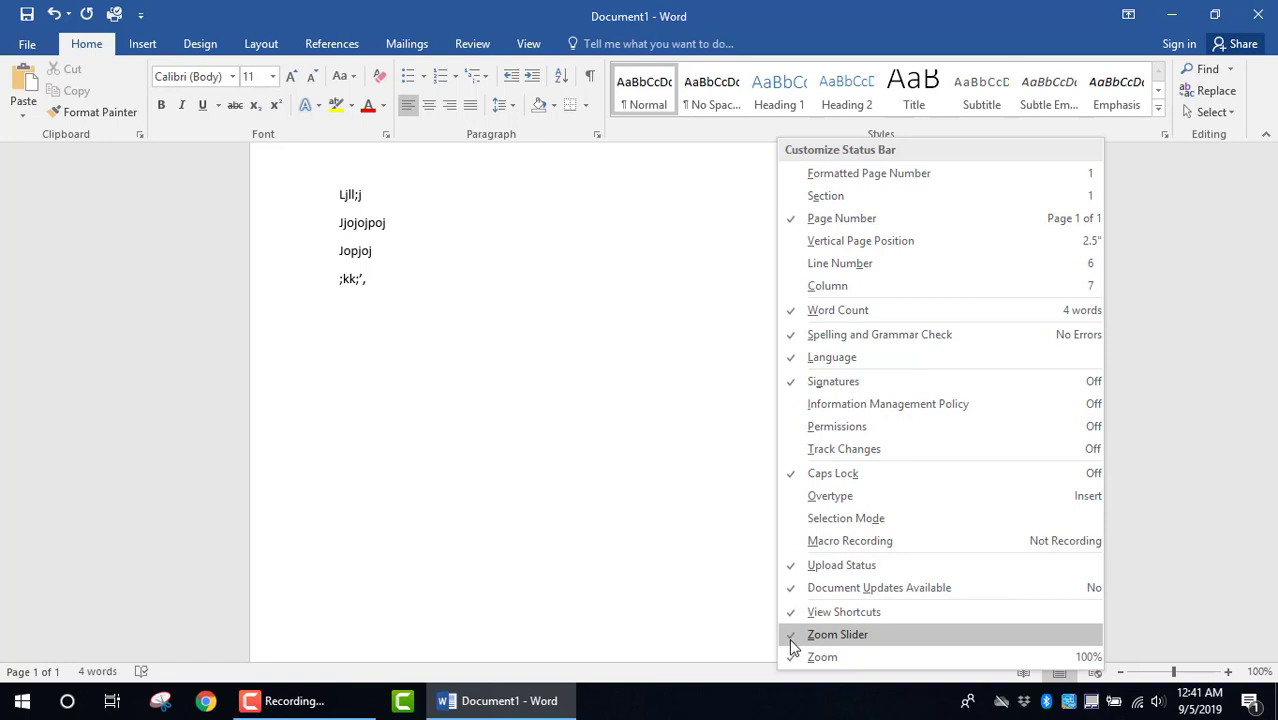
click(790, 640)
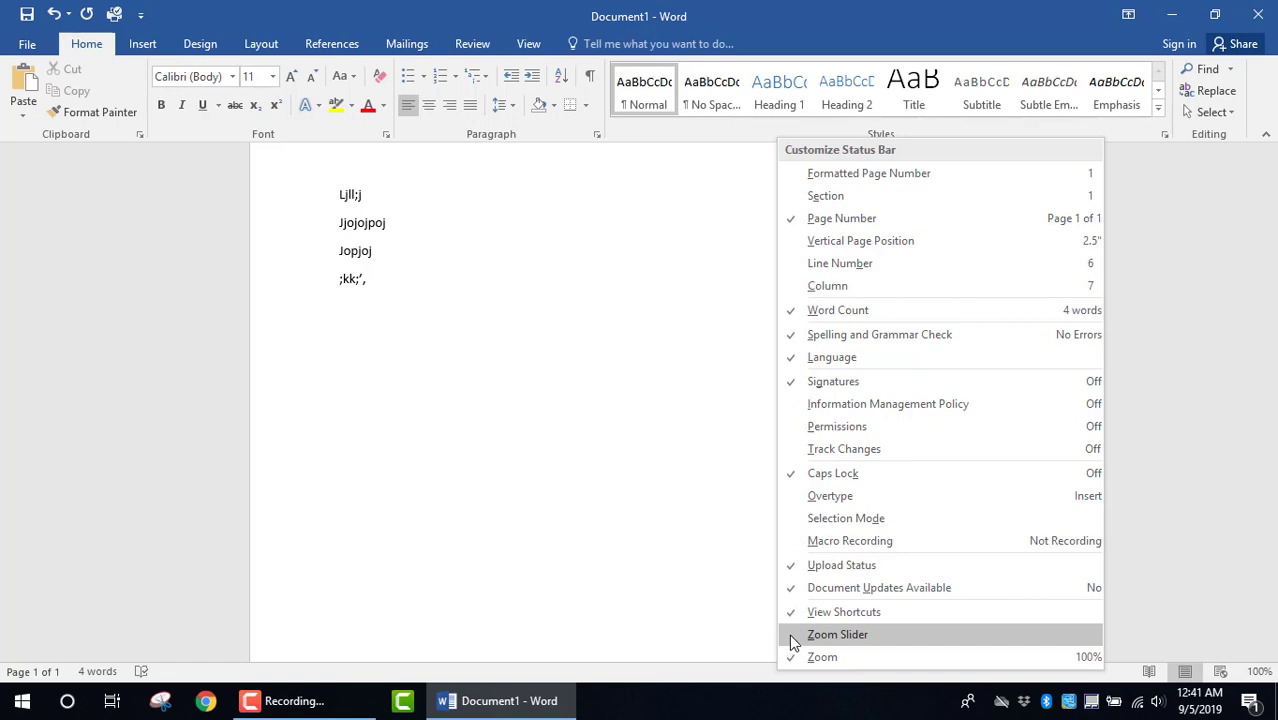
click(792, 641)
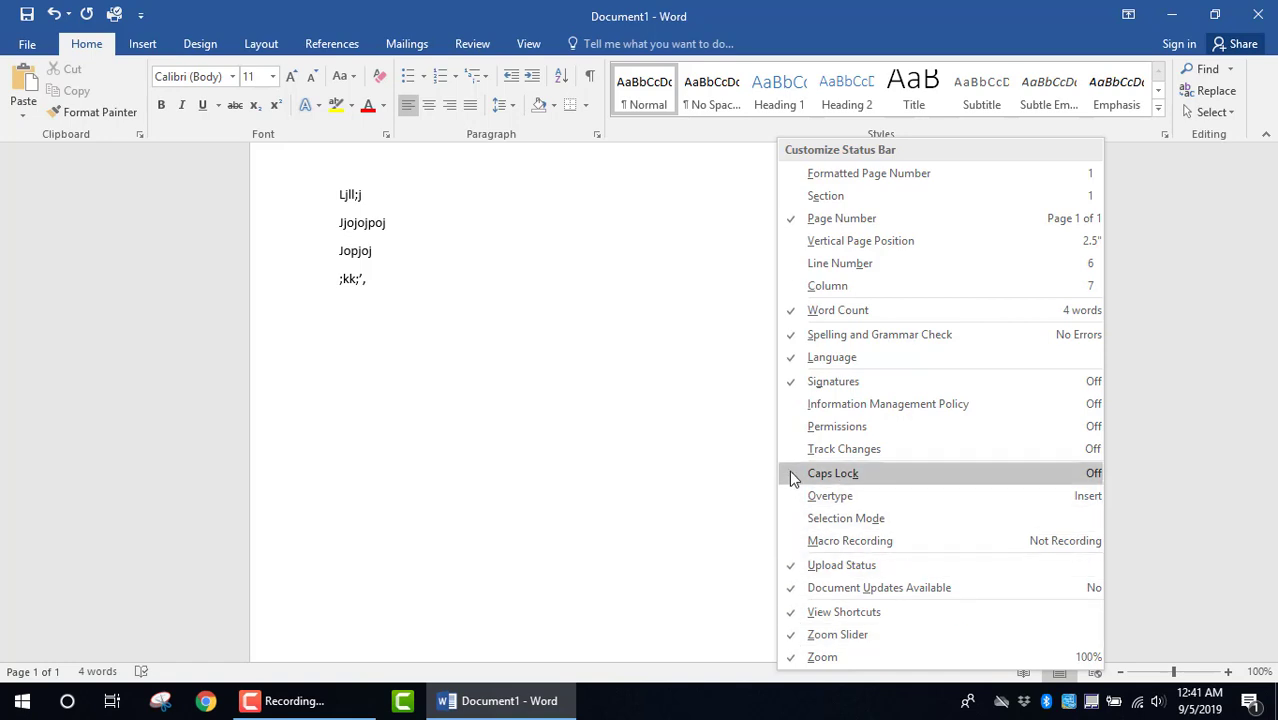
click(700, 516)
key(ctrl+Home)
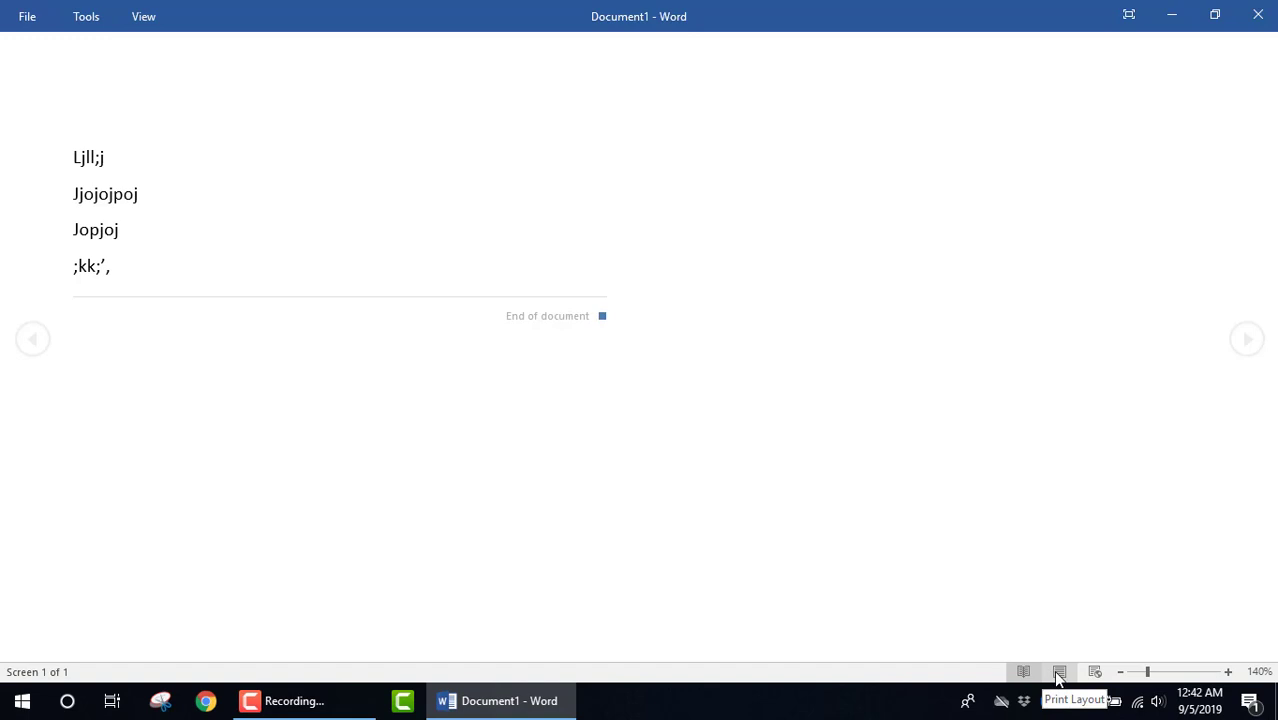
click(1059, 672)
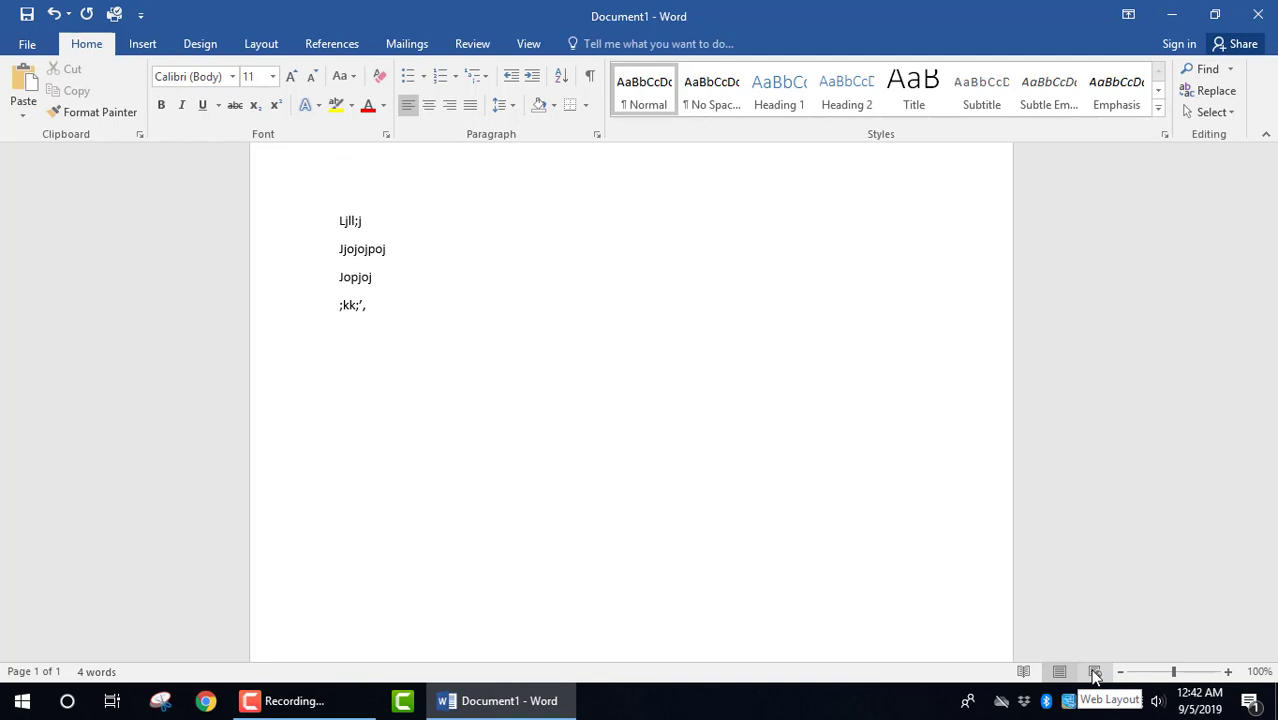
click(1094, 672)
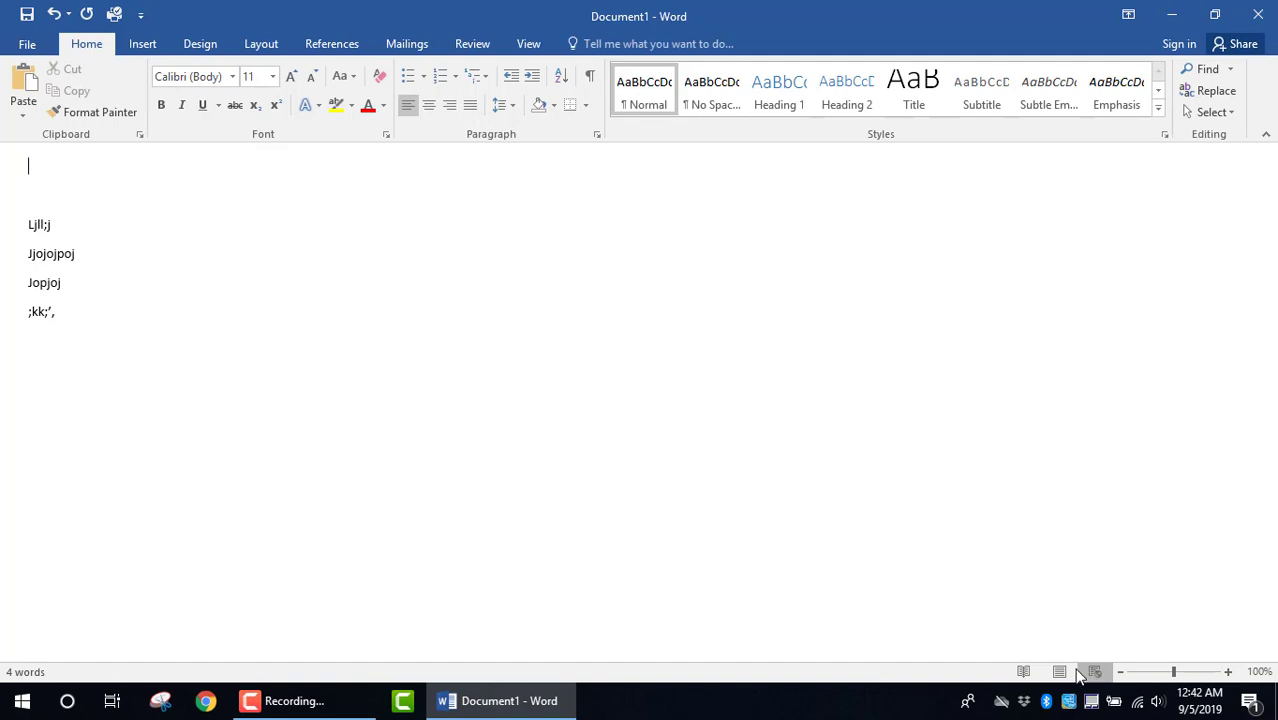
click(1059, 672)
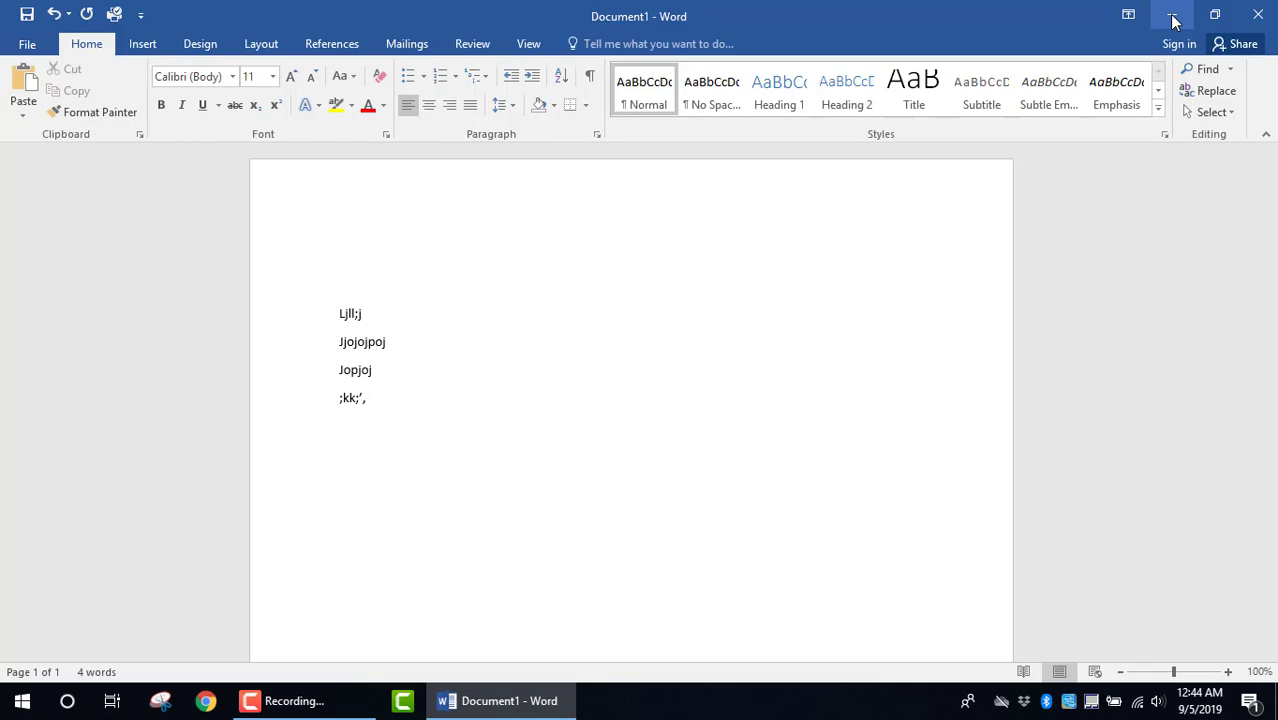
click(1173, 20)
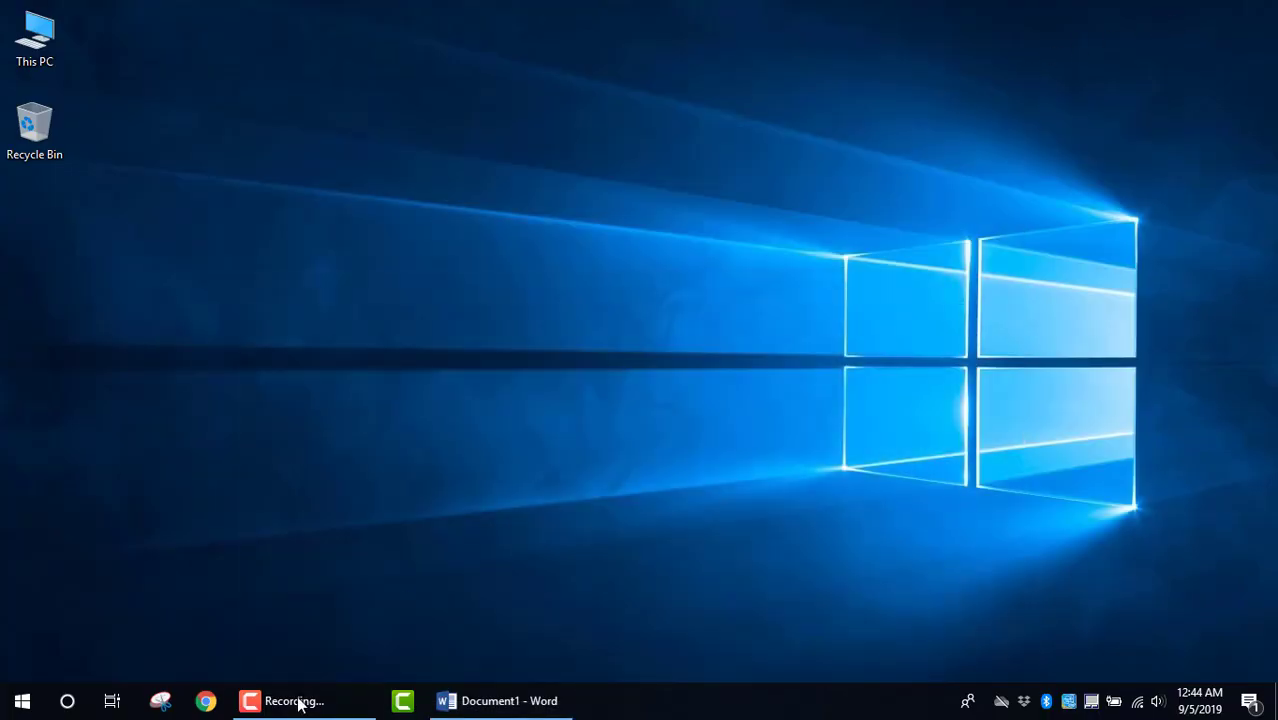
click(462, 705)
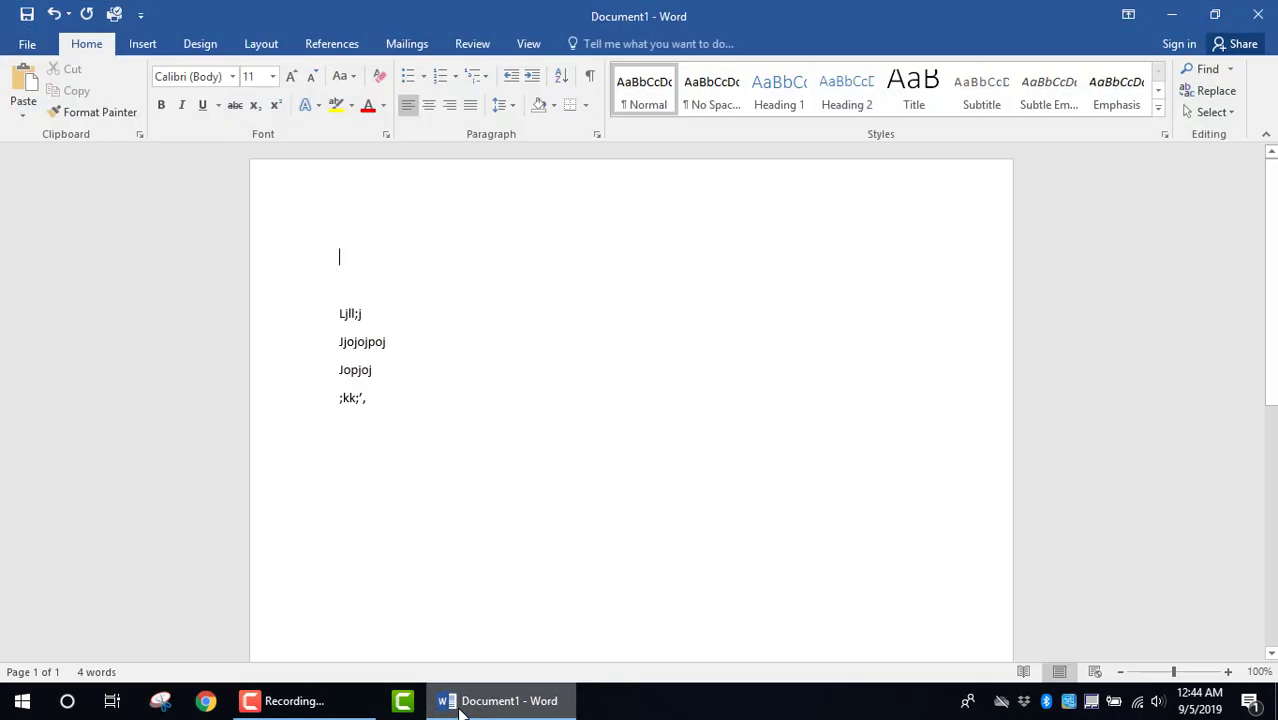
click(1216, 20)
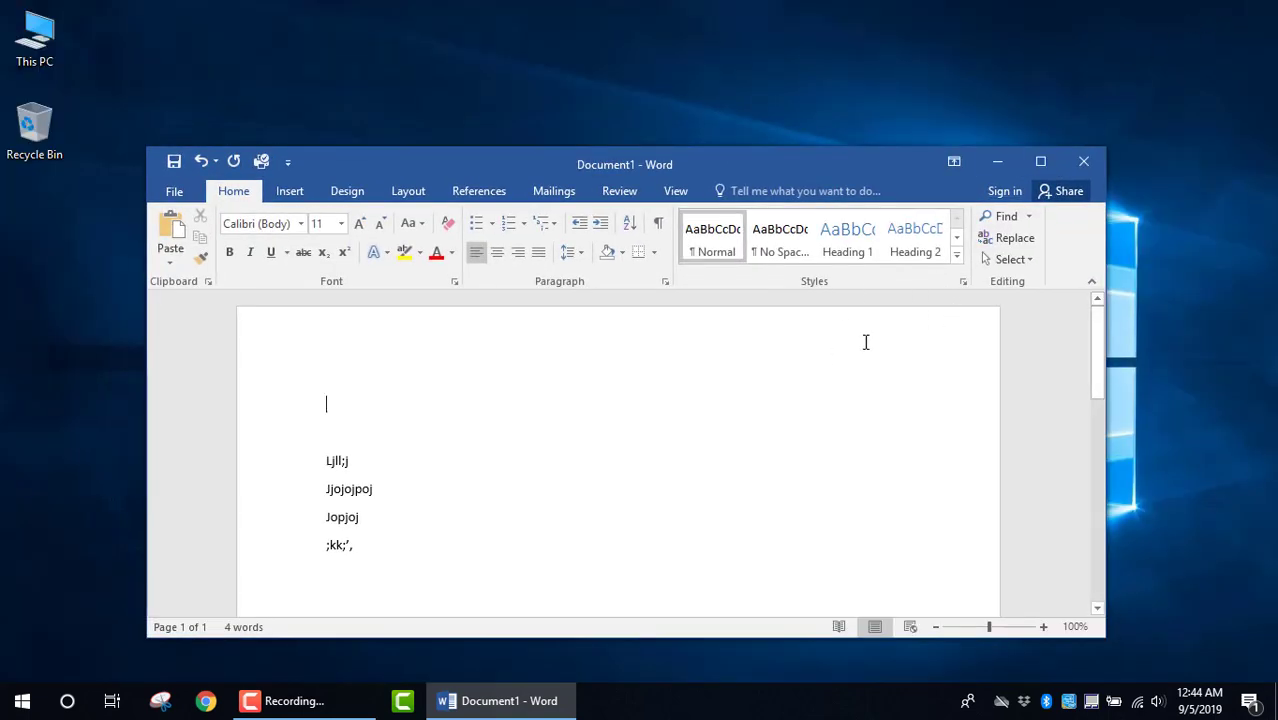
click(1041, 162)
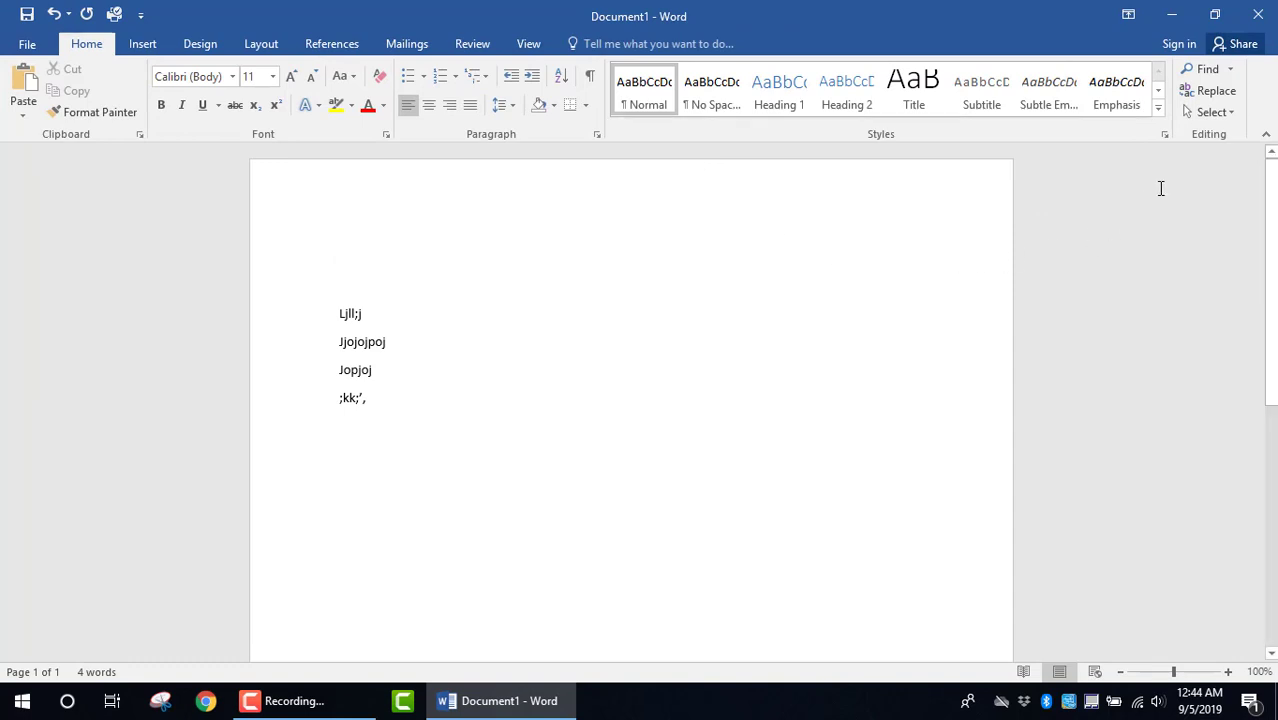
click(1257, 20)
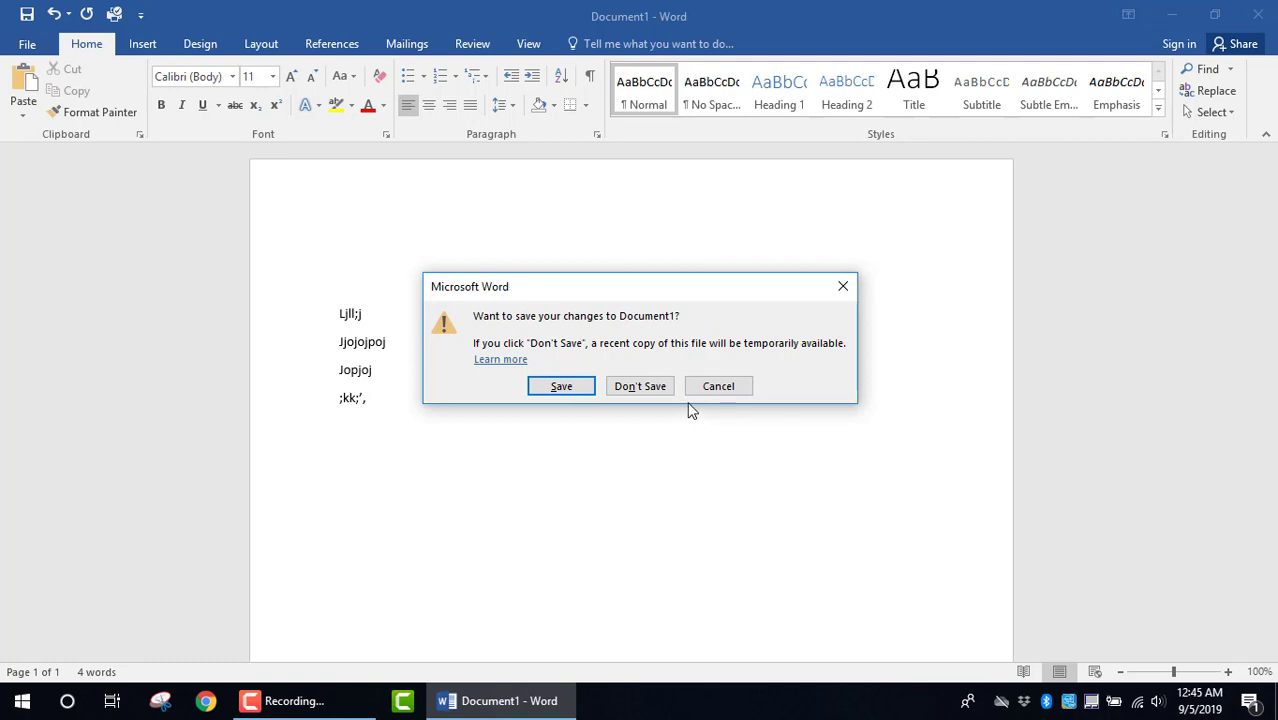
click(716, 388)
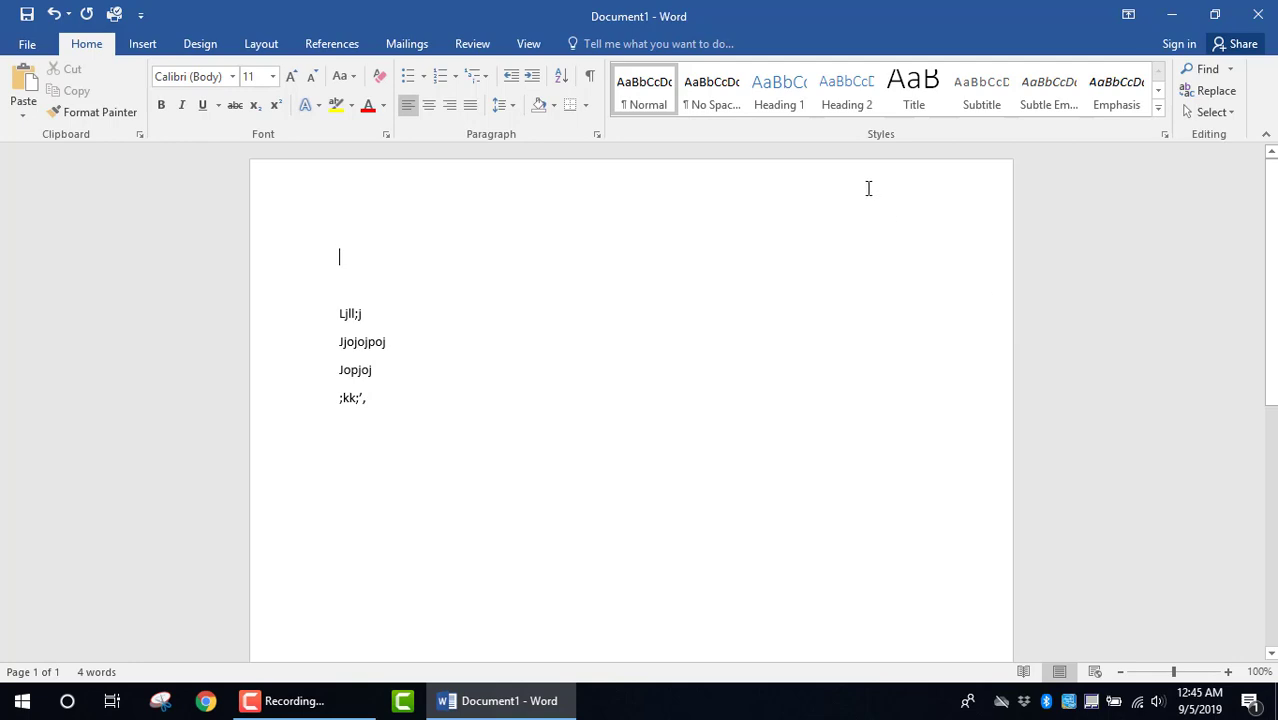
Insert a page break after the last typed line with Ctrl+Enter, creating a blank page 2
drag(1272, 205, 1272, 168)
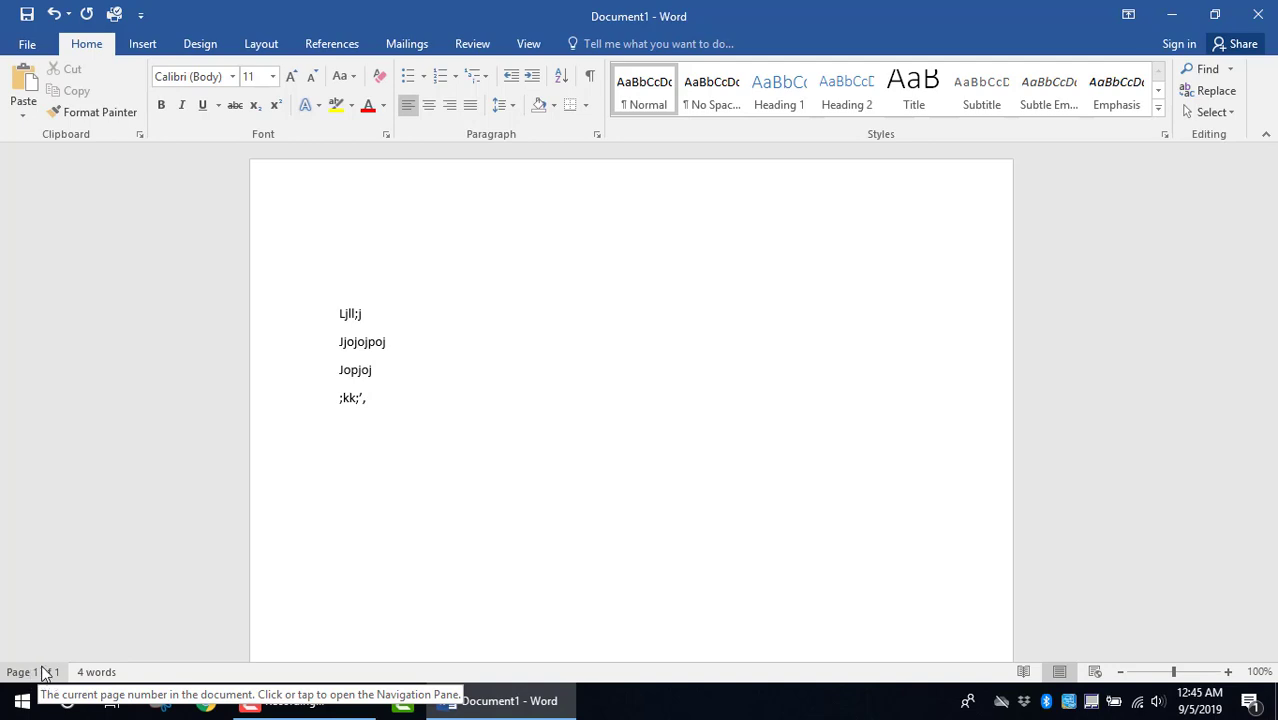
click(333, 560)
click(546, 492)
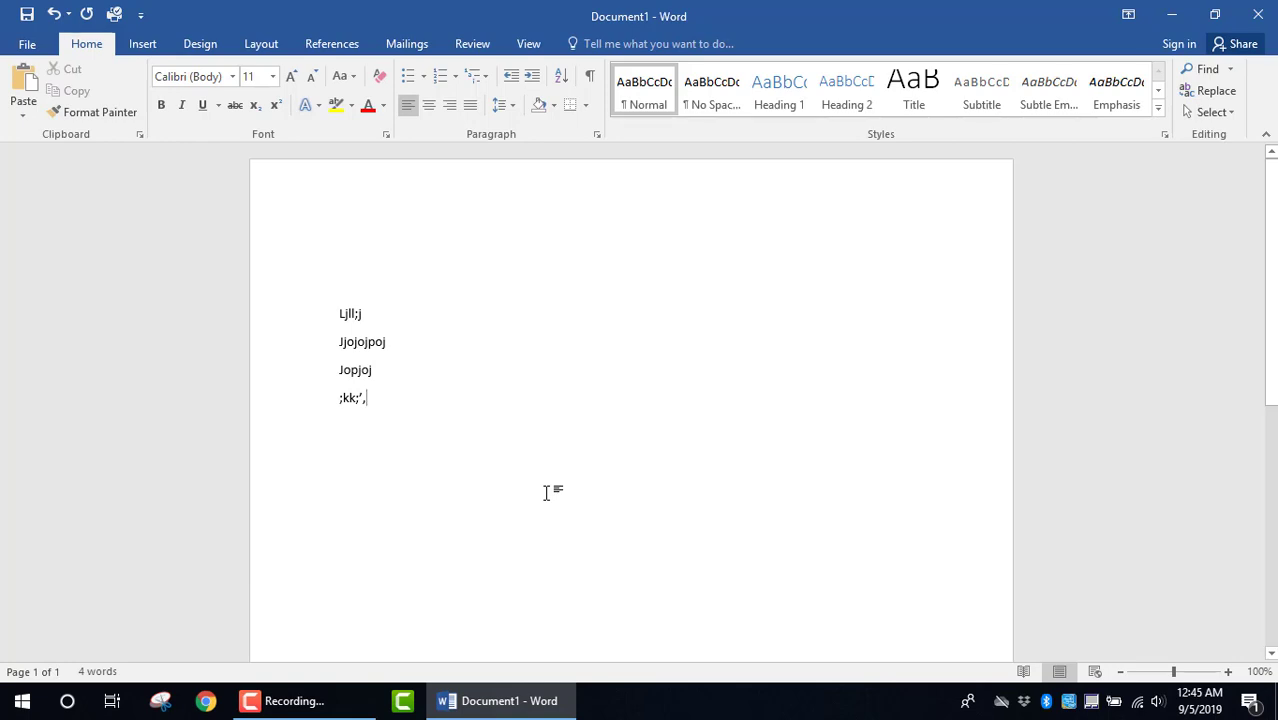
key(ctrl+Return)
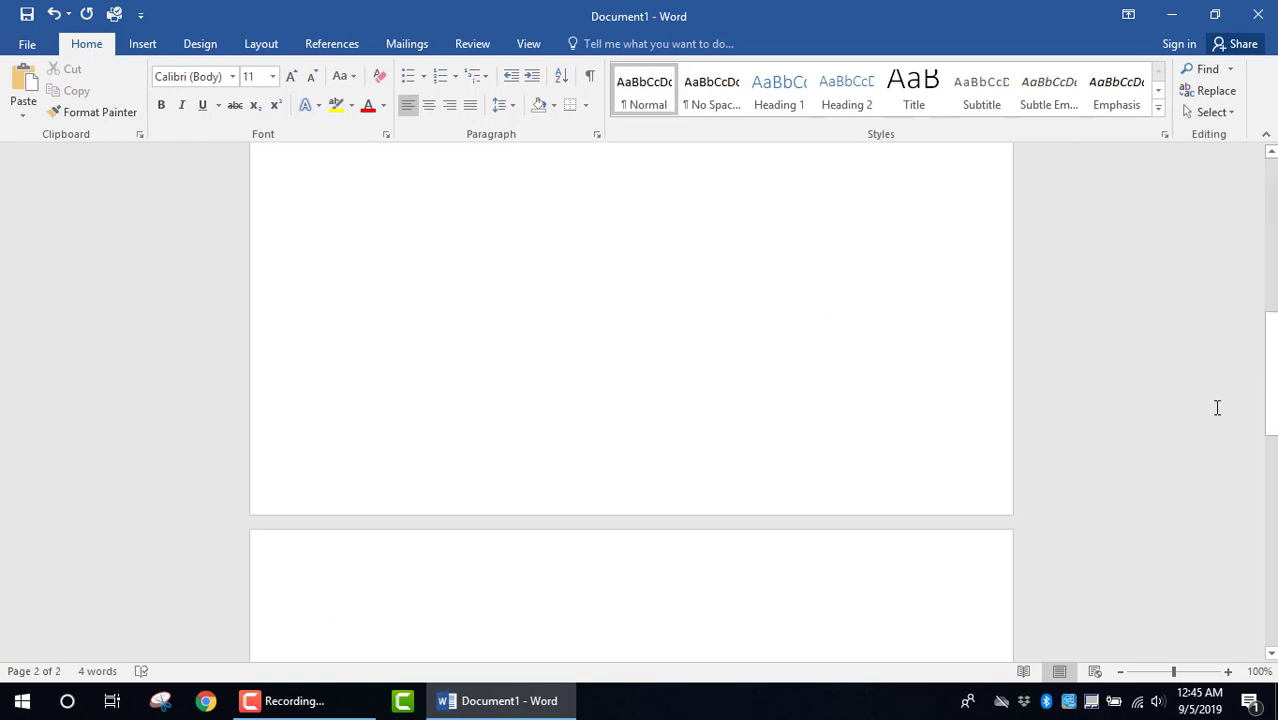
drag(1270, 387, 1242, 467)
drag(1258, 357, 1268, 220)
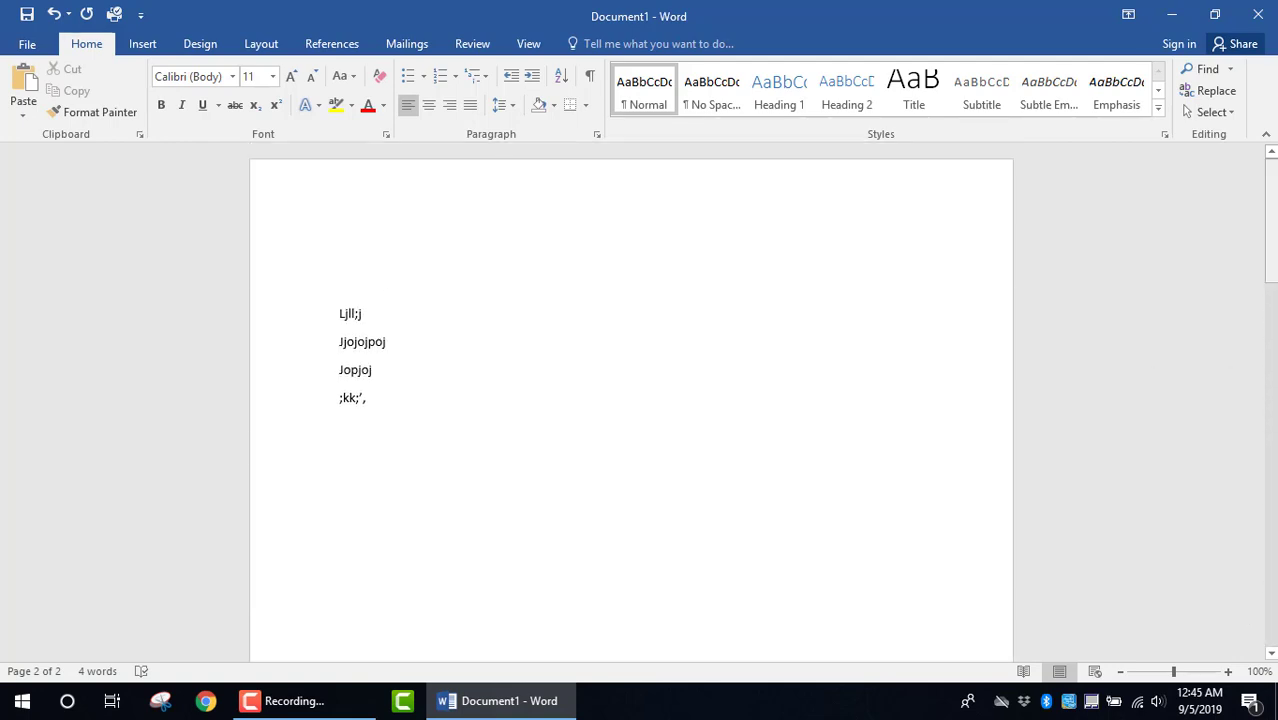